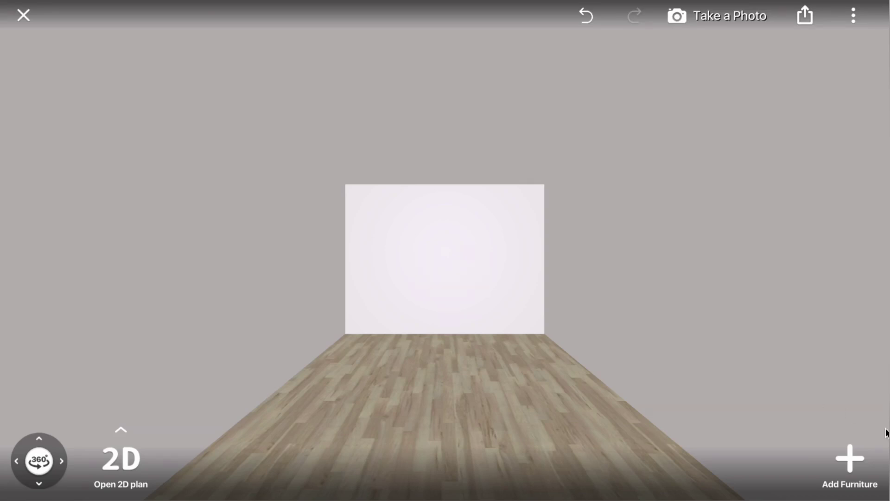
Step: Browse the catalog to Build > Windows and Doors > Skylight Window
left_click(847, 466)
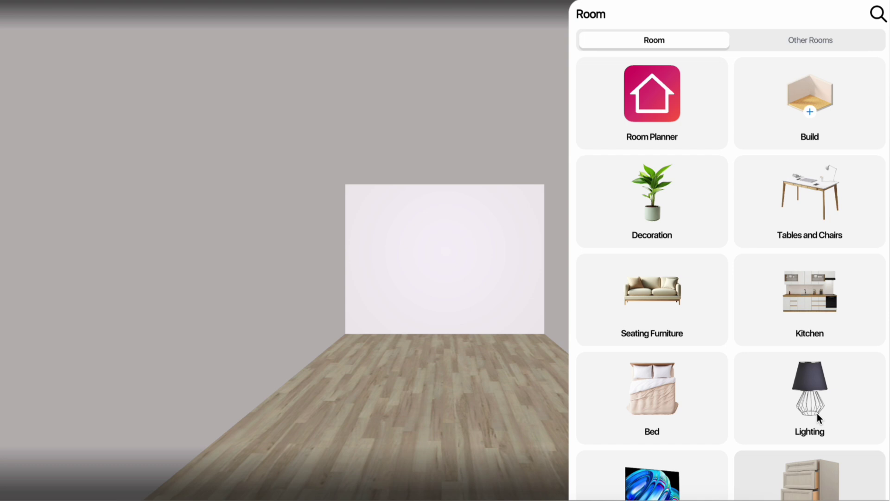
left_click(797, 95)
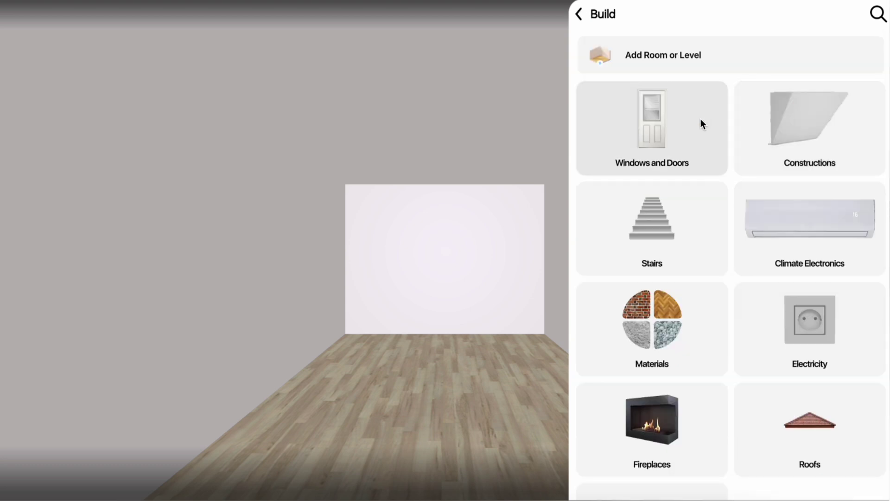
left_click(696, 124)
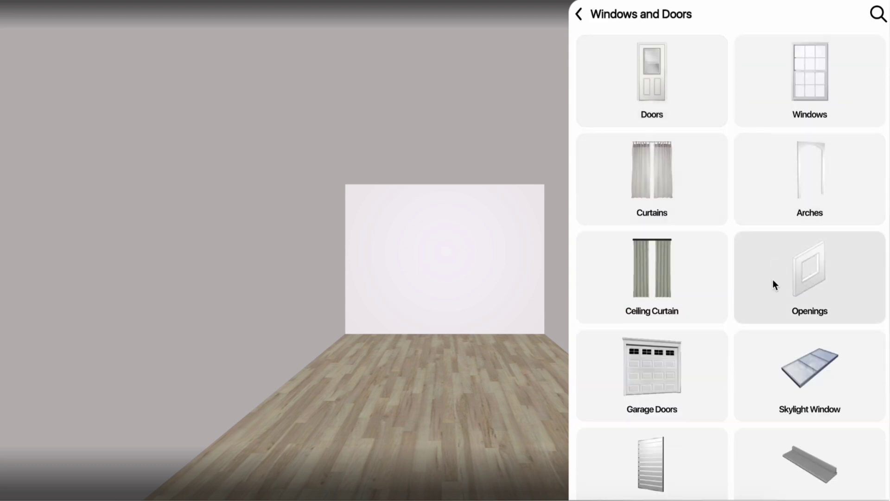
left_click(805, 385)
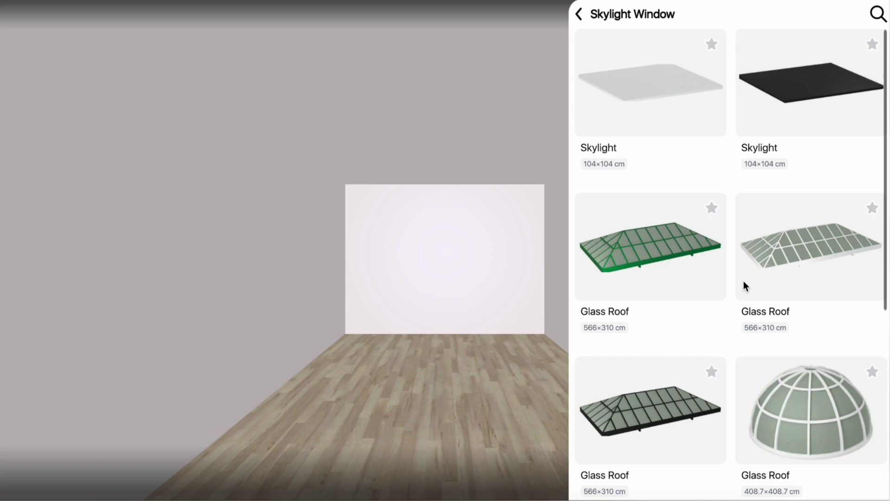
scroll(744, 280, "down", 3)
scroll(743, 280, "down", 2)
scroll(744, 281, "down", 2)
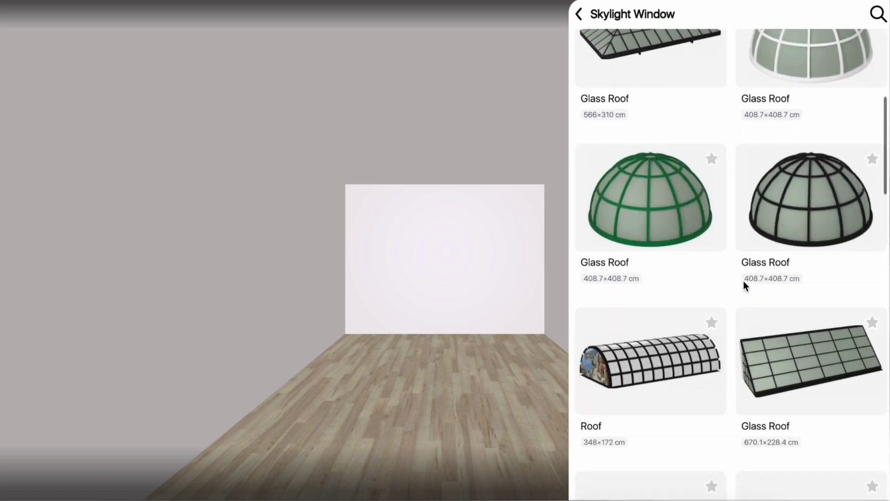
scroll(743, 280, "down", 2)
scroll(743, 280, "down", 2)
scroll(744, 280, "down", 2)
scroll(744, 280, "down", 2)
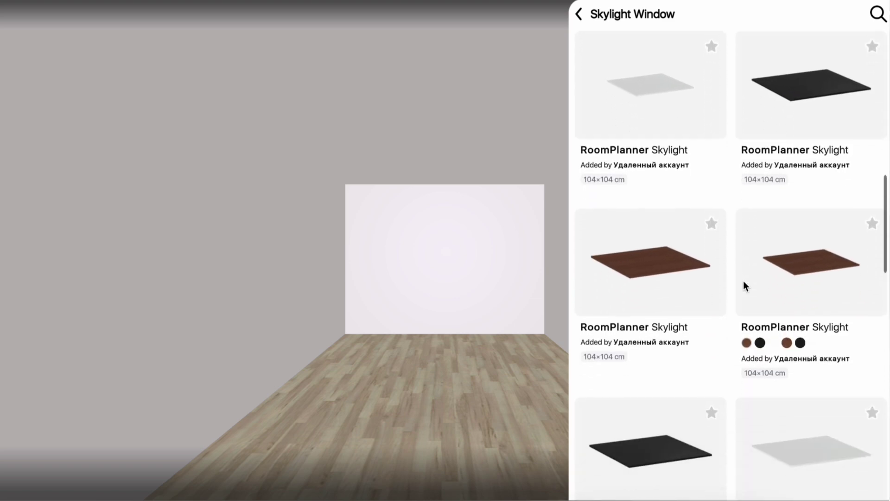
scroll(743, 336, "down", 2)
scroll(744, 336, "down", 2)
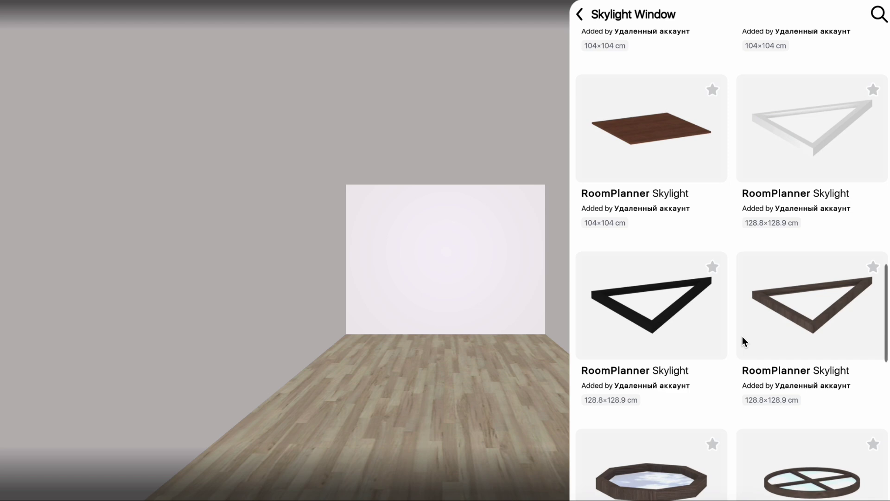
scroll(744, 336, "down", 2)
scroll(744, 339, "down", 2)
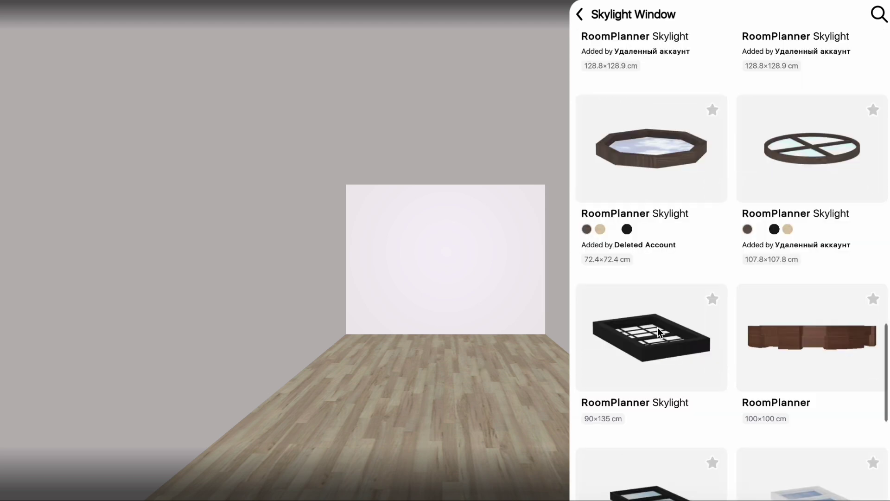
Step: Place the black skylight on the ceiling and set the ceiling material to Other > Transparent
mouse_move(659, 332)
left_mouse_down()
mouse_move(445, 225)
mouse_move(456, 174)
mouse_move(450, 117)
mouse_move(450, 148)
left_mouse_up()
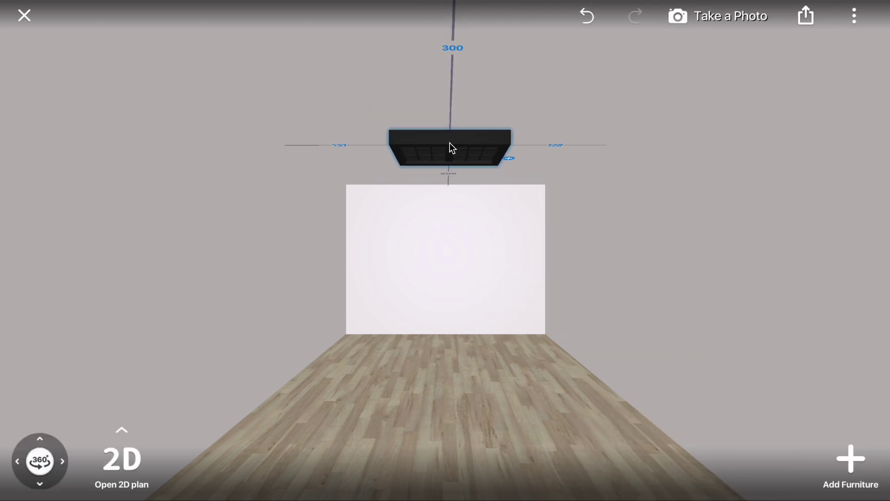
left_click(490, 178)
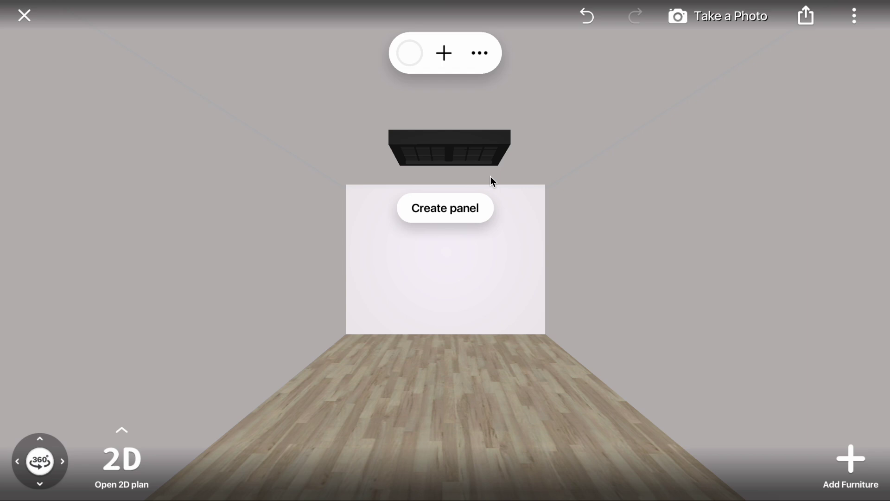
left_click(410, 54)
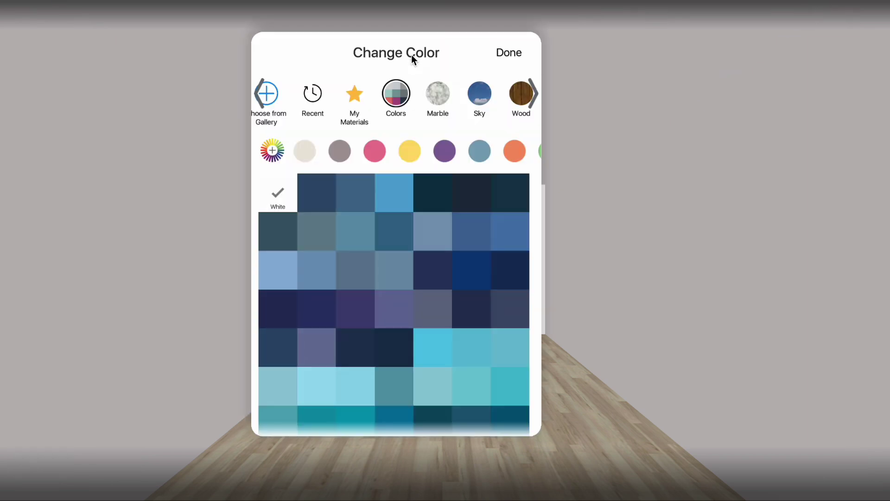
left_click(531, 95)
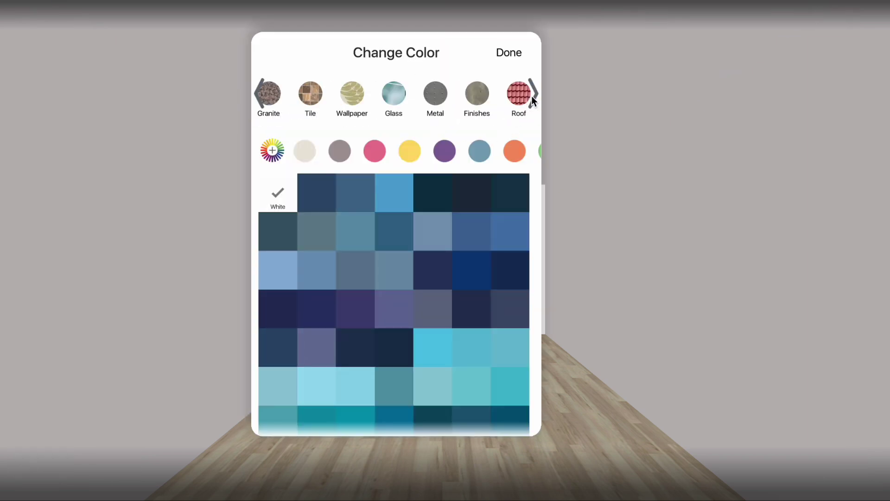
left_click(531, 95)
left_click(532, 95)
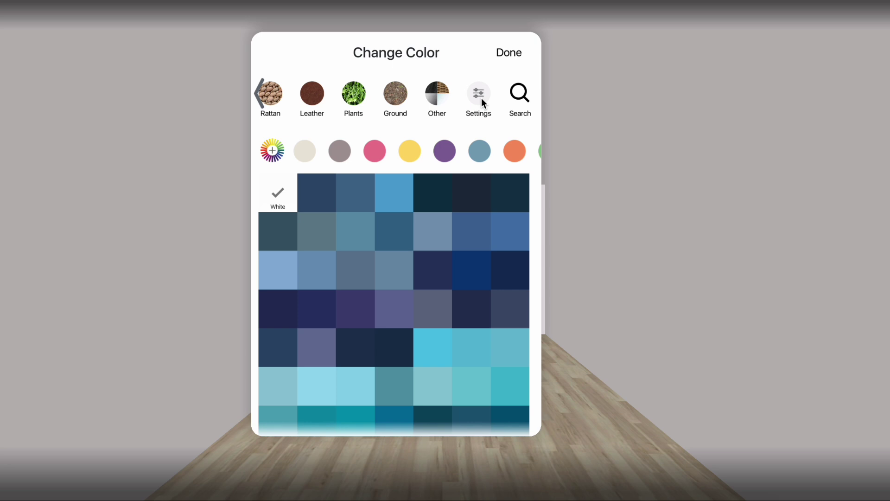
left_click(445, 94)
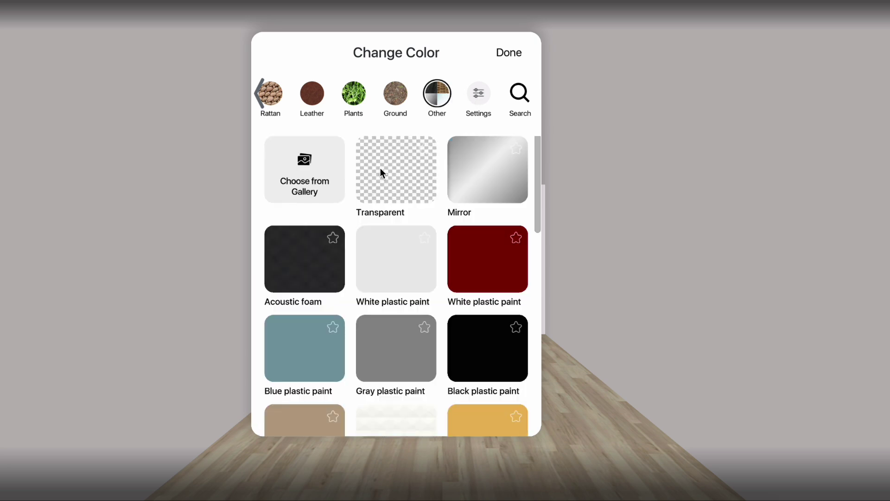
left_click(388, 155)
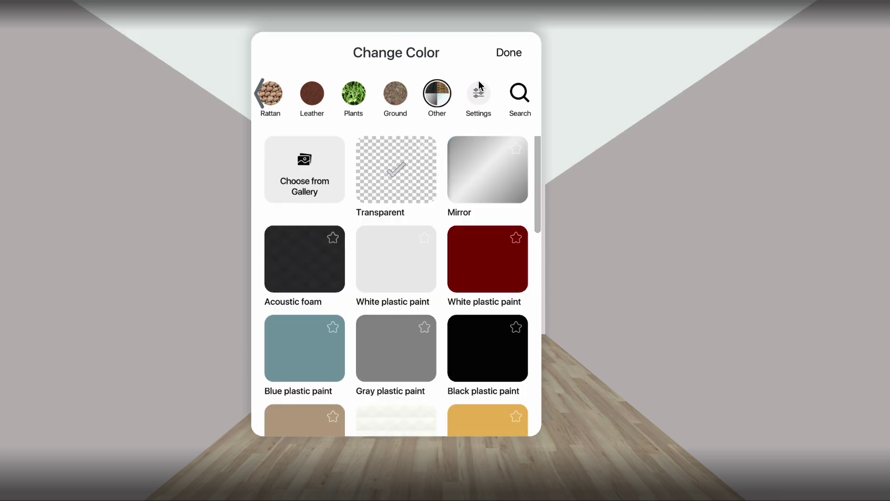
left_click(510, 54)
Step: Set the skylight's material part 'Skylight Window 5' to Glass > Transparent Glass
left_click(458, 153)
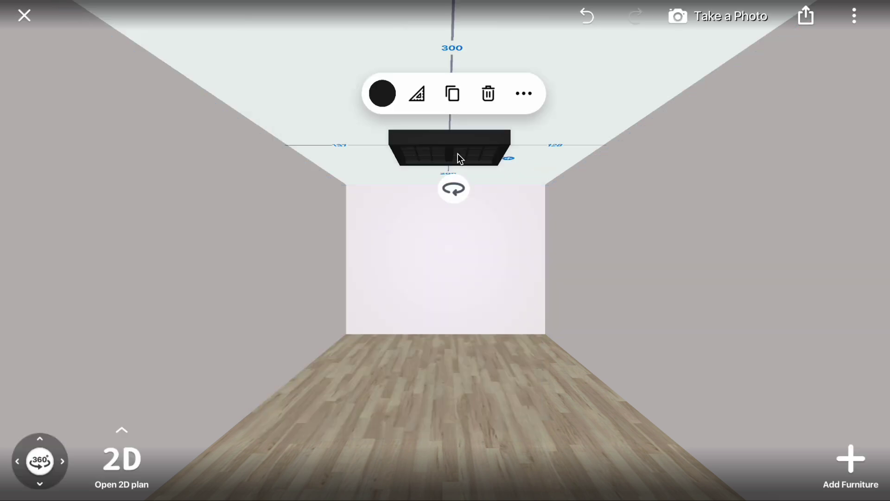
left_click(380, 96)
left_click(361, 121)
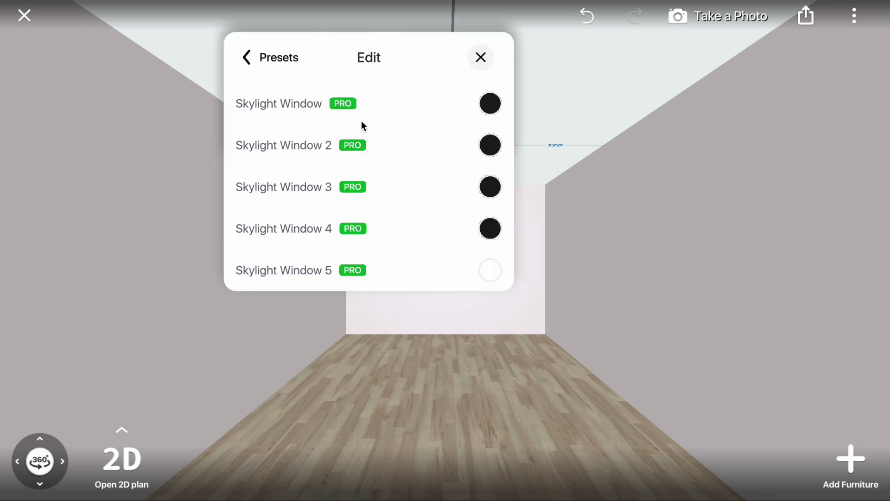
left_click(498, 274)
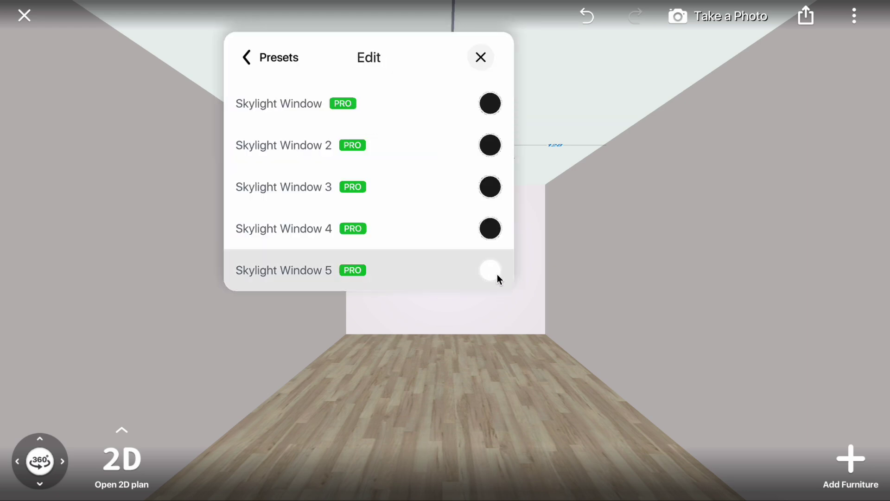
left_click(401, 99)
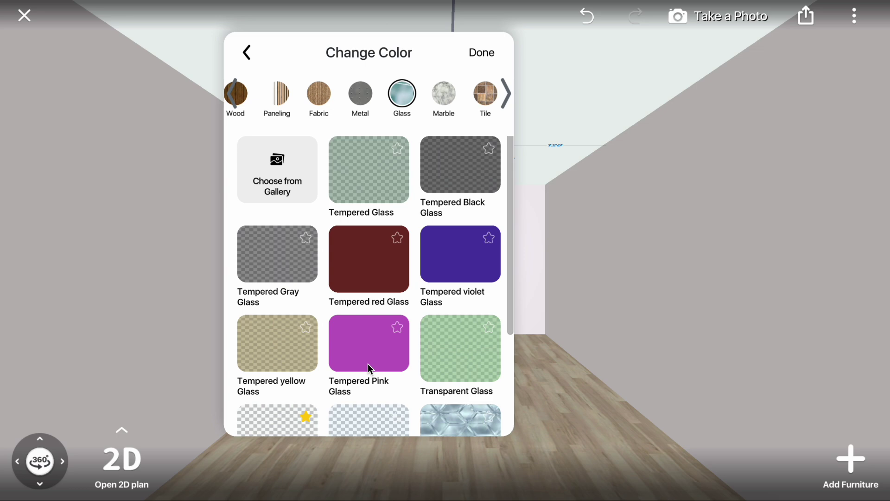
scroll(367, 364, "down", 2)
left_click(299, 322)
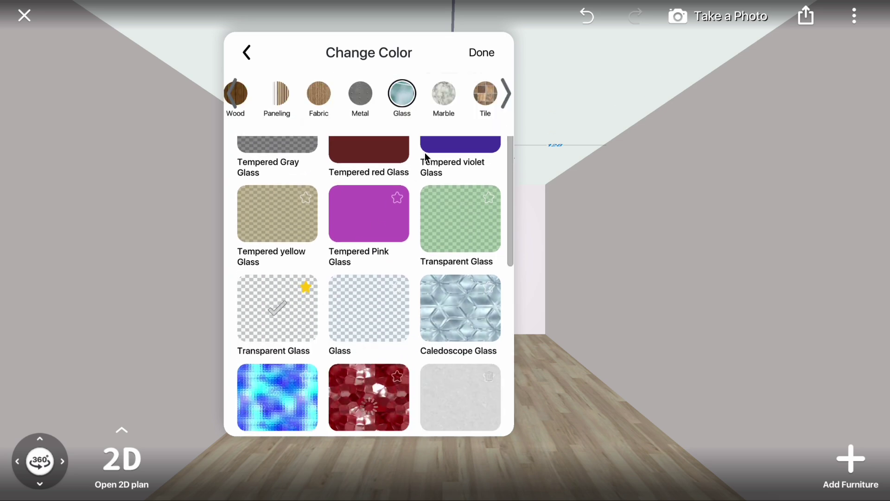
left_click(481, 55)
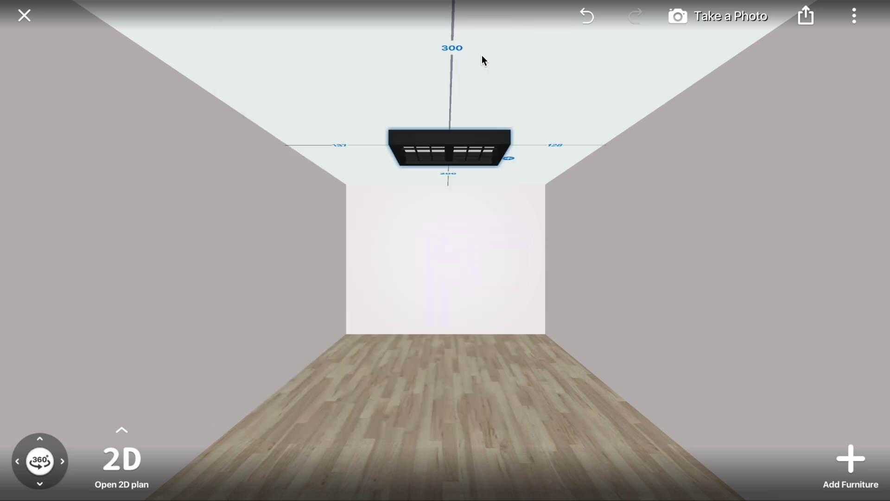
Step: Switch from the ceiling's more options to the 2D floor plan
left_click(514, 79)
left_click(470, 86)
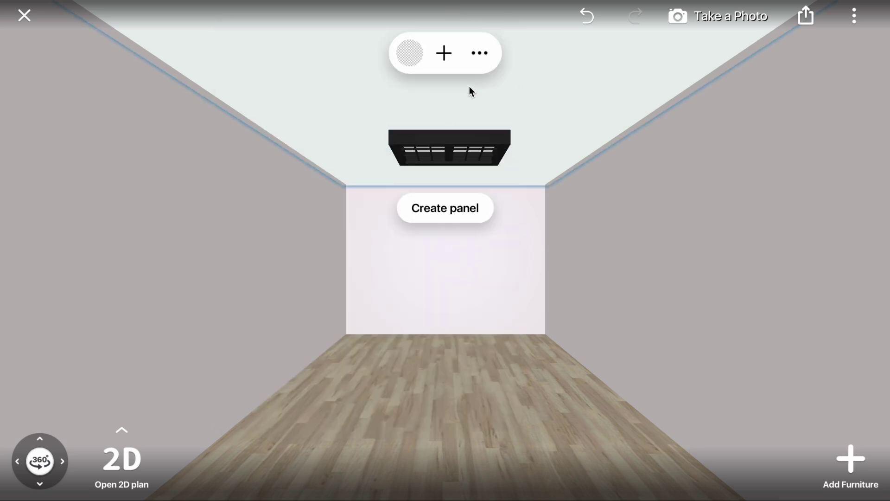
left_click(477, 53)
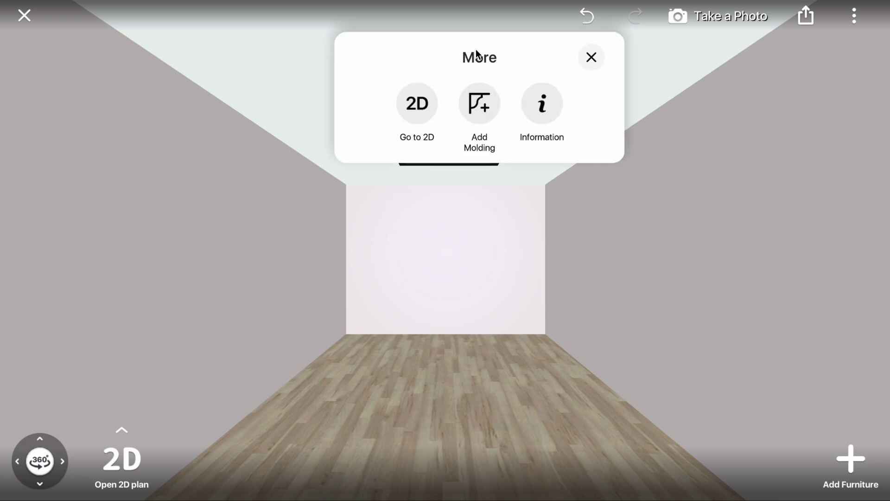
left_click(415, 117)
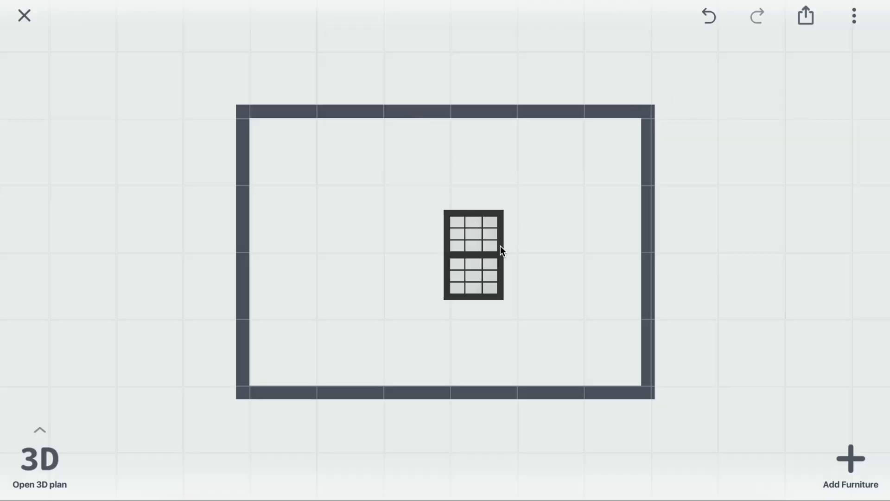
Step: Enlarge the skylight on the plan and move it against the right wall
left_click(500, 245)
left_click_drag(503, 292, 533, 343)
left_click_drag(513, 279, 633, 255)
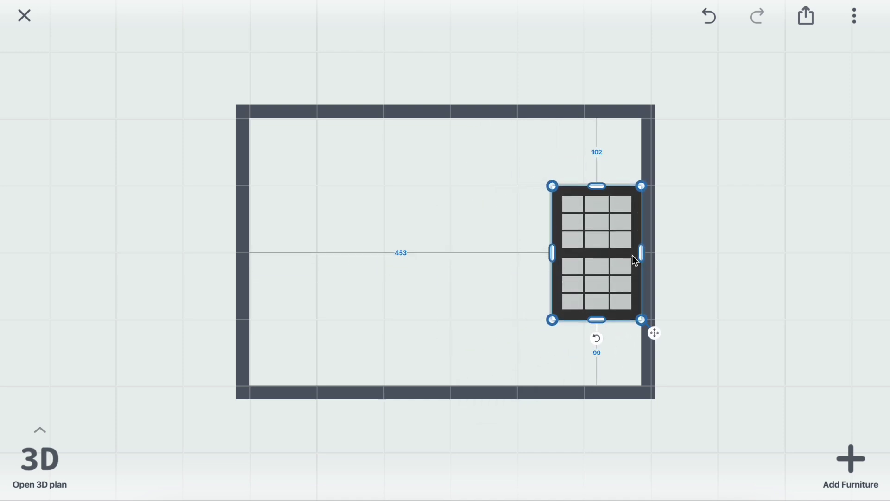
left_click(632, 256)
left_click(586, 235)
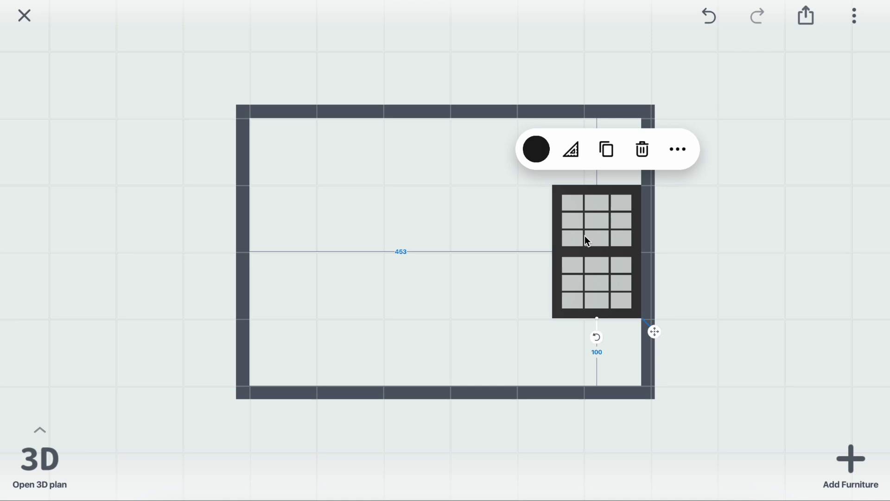
Step: Add the 50 x 50 cm Constructions cube from Ceiling > Constructions to the room
left_click(850, 456)
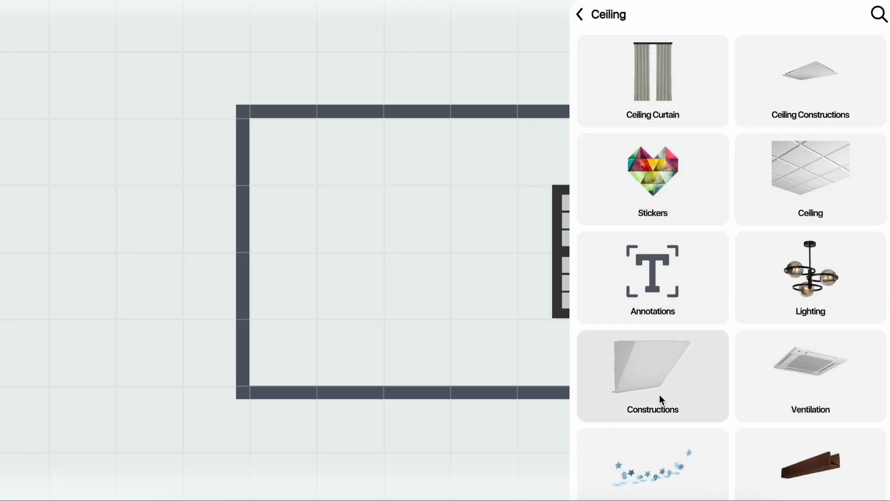
left_click(660, 395)
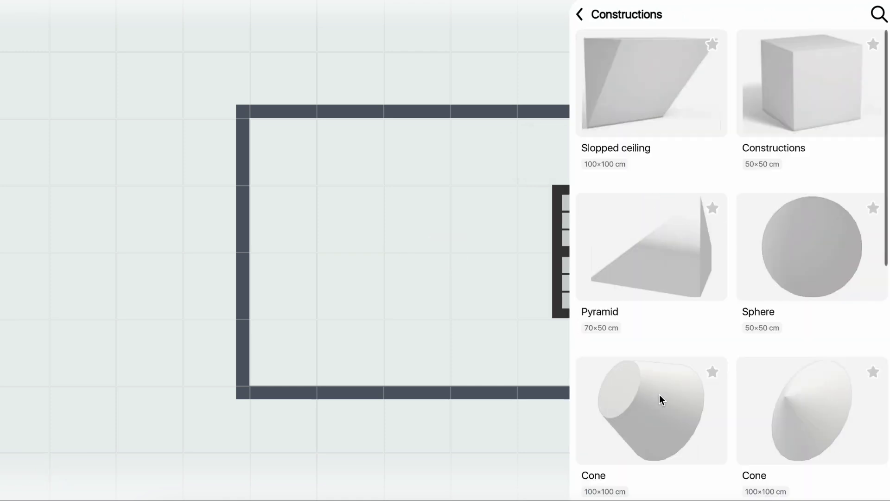
left_click(791, 65)
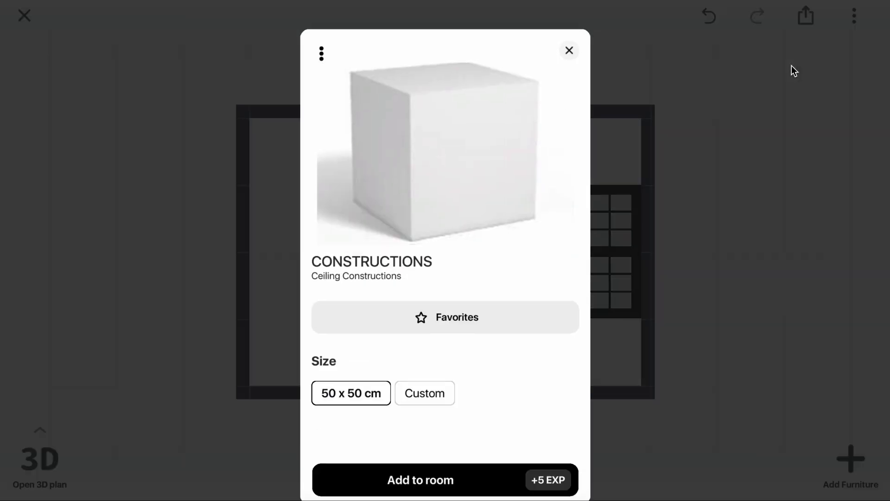
left_click(427, 480)
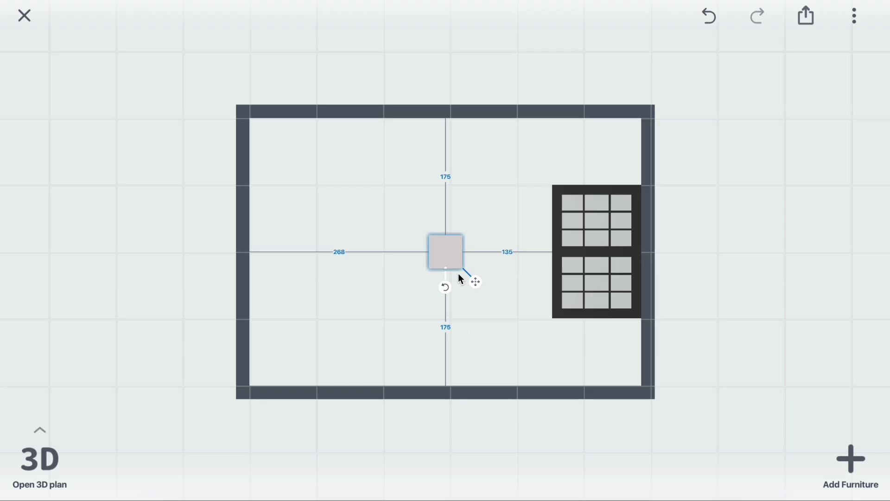
Step: Move the cube to the top-right corner and stretch it into a 586 x 100 strip along the top wall
left_click_drag(451, 259, 636, 176)
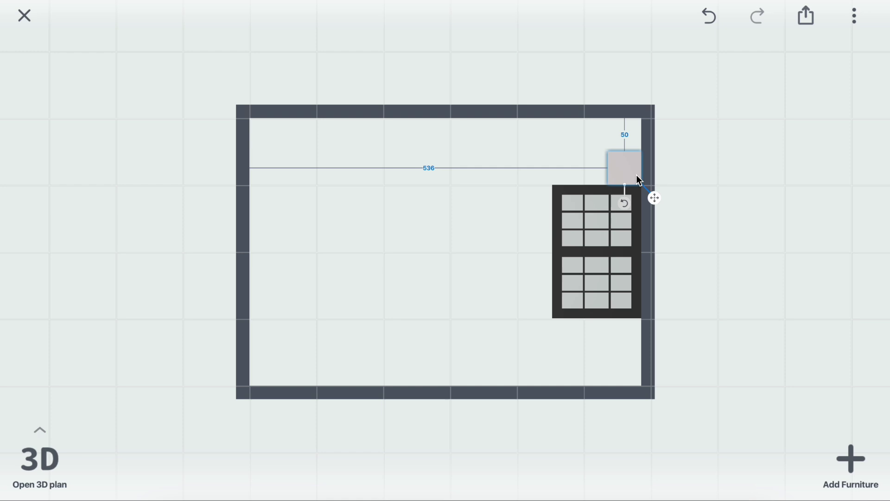
left_click(627, 168)
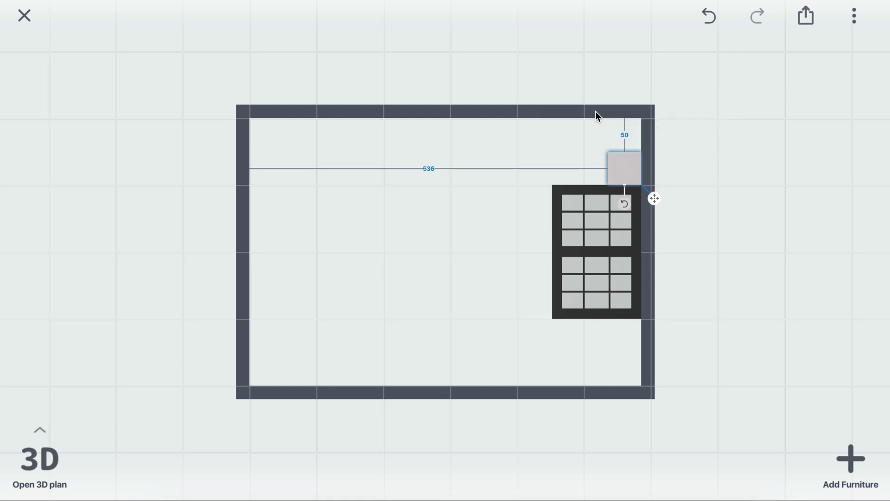
scroll(602, 156, "up", 3)
scroll(602, 160, "up", 2)
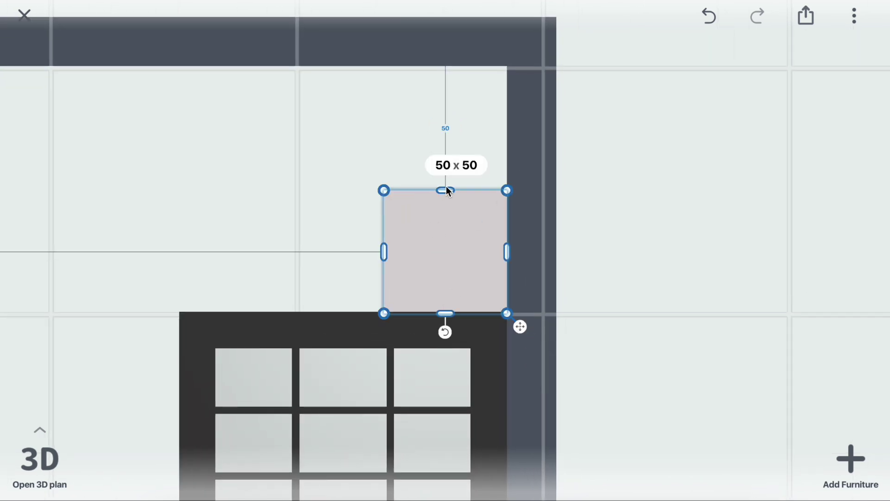
left_click_drag(446, 190, 446, 67)
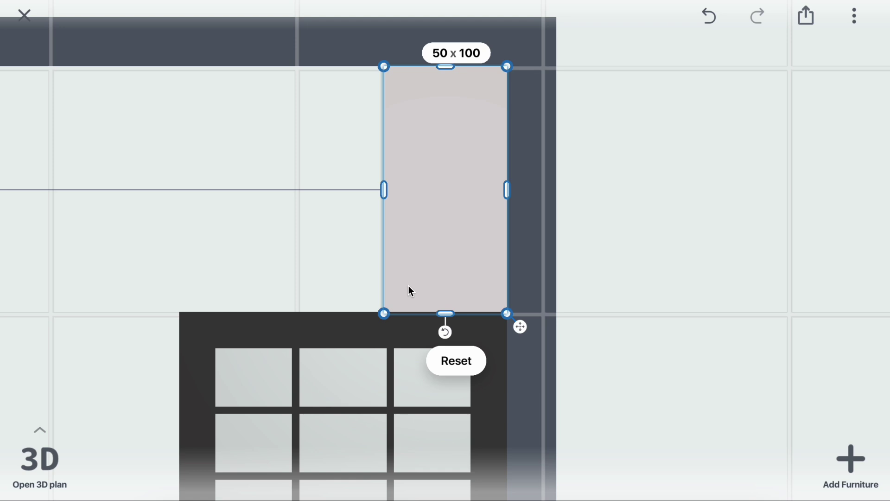
left_click_drag(449, 315, 451, 311)
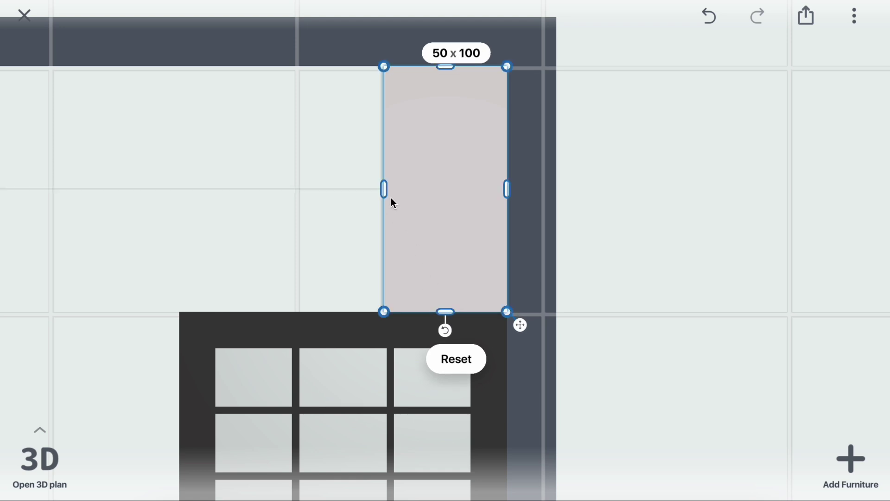
left_click_drag(381, 189, 93, 198)
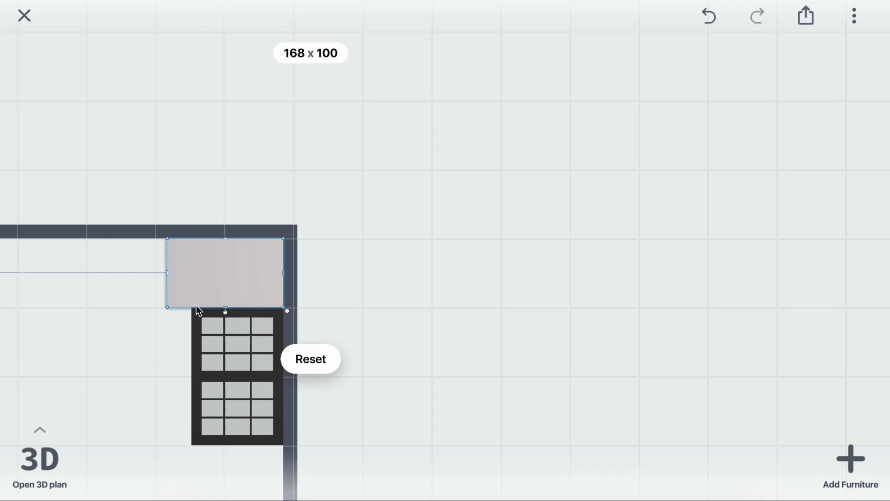
mouse_move(167, 275)
left_mouse_down()
mouse_move(109, 353)
mouse_move(433, 288)
left_mouse_up()
left_click(109, 355)
scroll(425, 292, "up", 2)
left_click(324, 216)
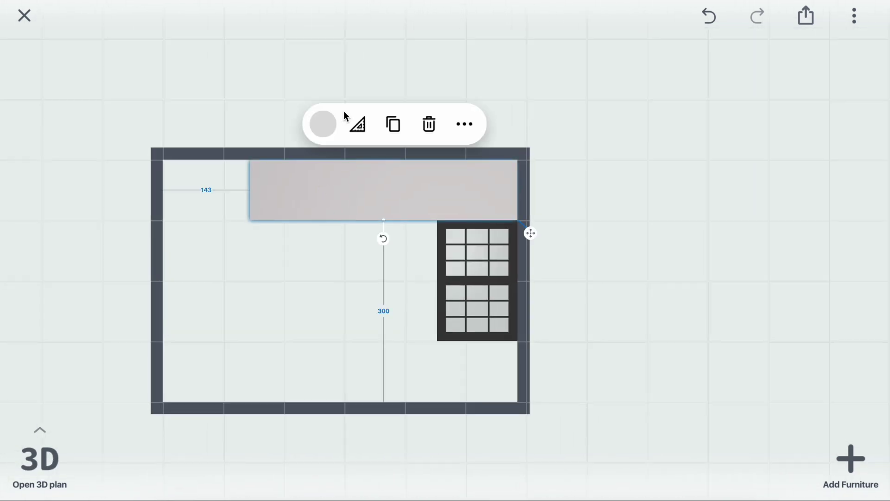
left_click_drag(250, 192, 163, 192)
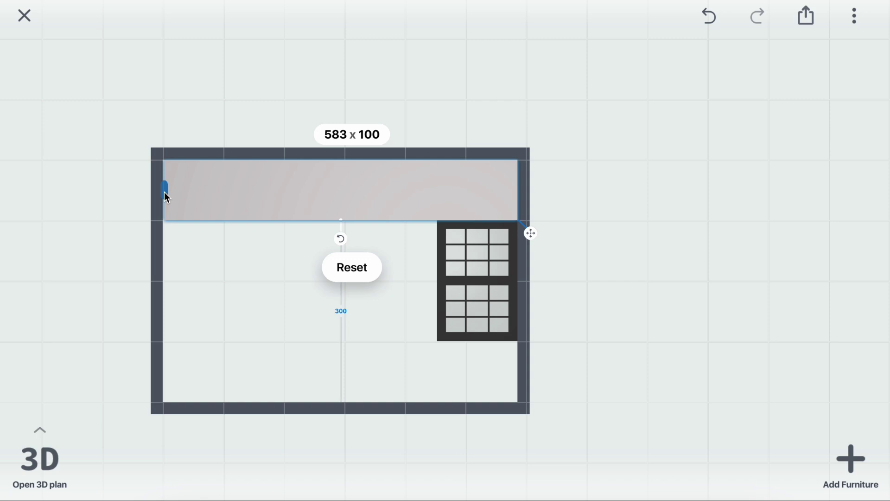
Step: Set the strip's height to 20 cm through its exact size entry
left_click(292, 204)
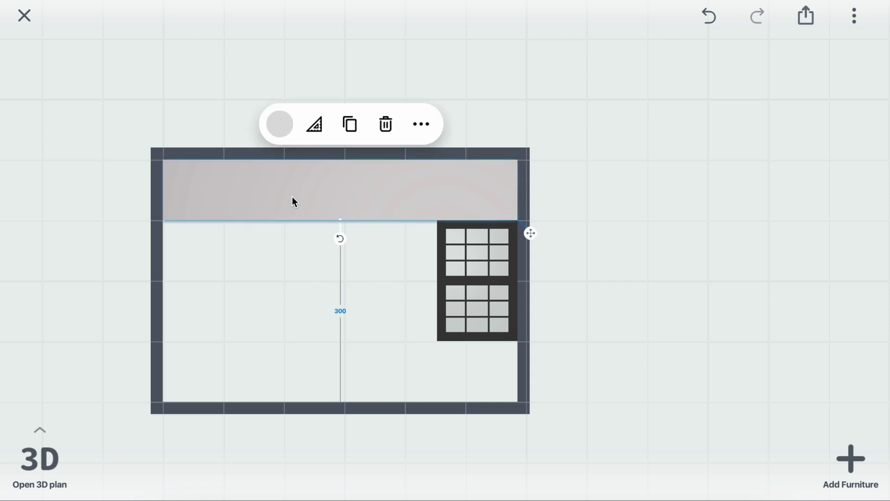
left_click(319, 128)
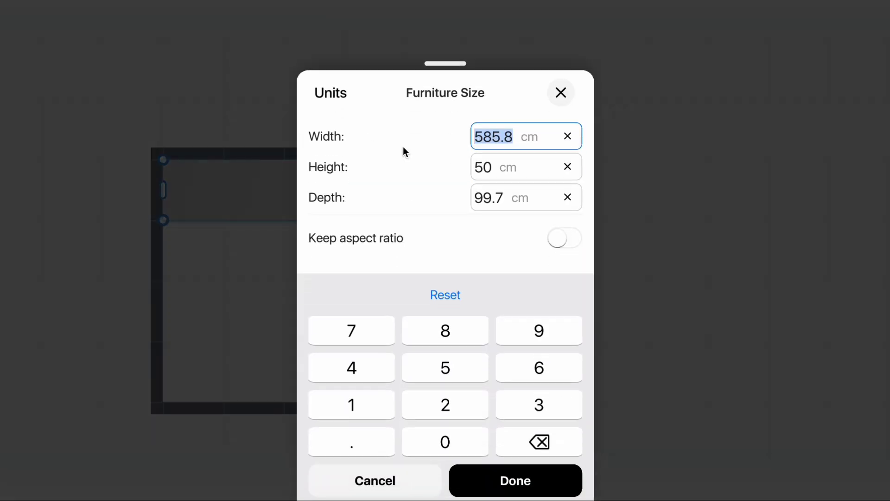
left_click(487, 169)
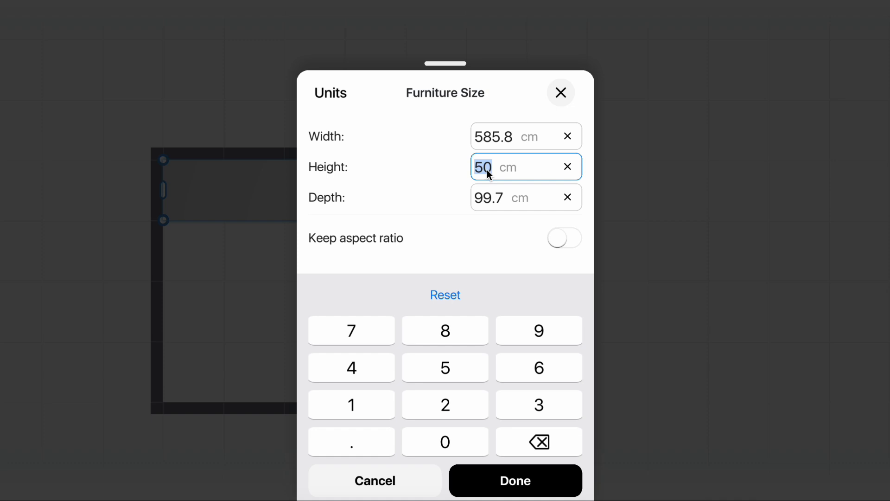
left_click(439, 404)
left_click(437, 442)
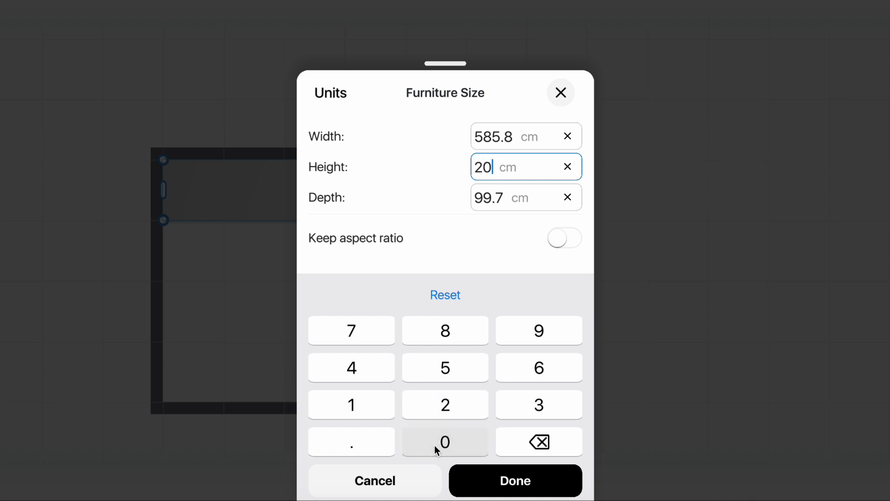
left_click(525, 480)
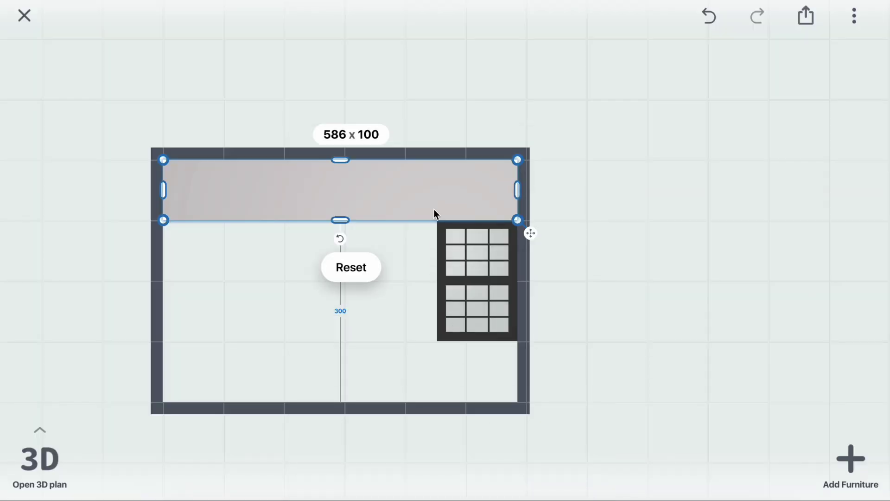
left_click(407, 250)
left_click(405, 205)
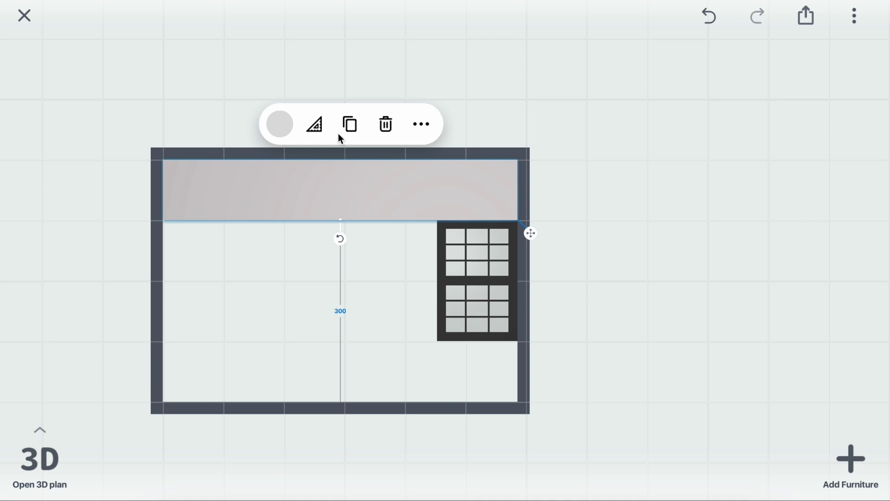
Step: Duplicate the strip to line the bottom wall, then duplicate it again for the middle
left_click(350, 126)
mouse_move(361, 179)
left_mouse_down()
mouse_move(365, 375)
mouse_move(368, 290)
mouse_move(368, 299)
left_mouse_up()
left_click(361, 357)
left_click(350, 306)
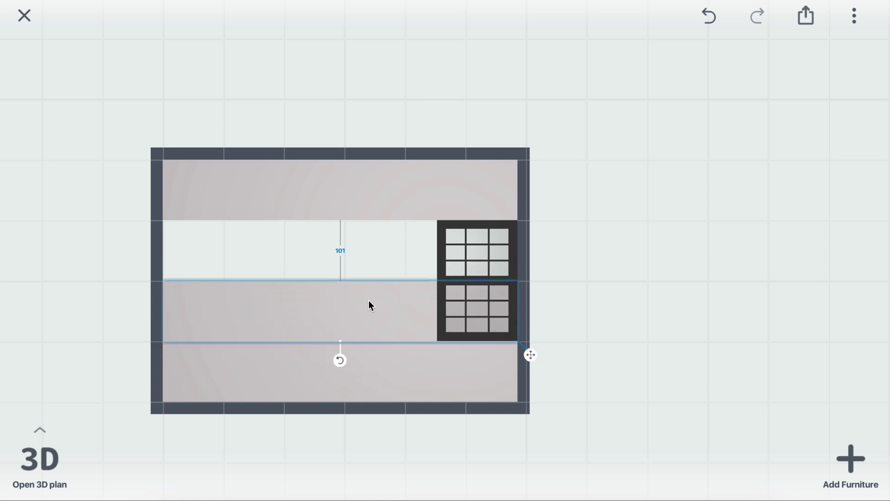
Step: Resize the middle copy to a 453 x 199 block between the strips, leaving the window area open
left_click(327, 247)
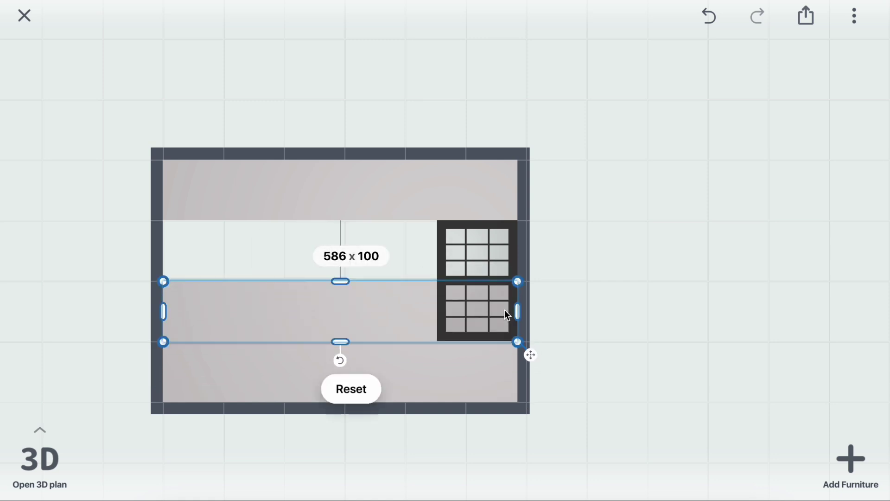
left_click_drag(518, 310, 438, 304)
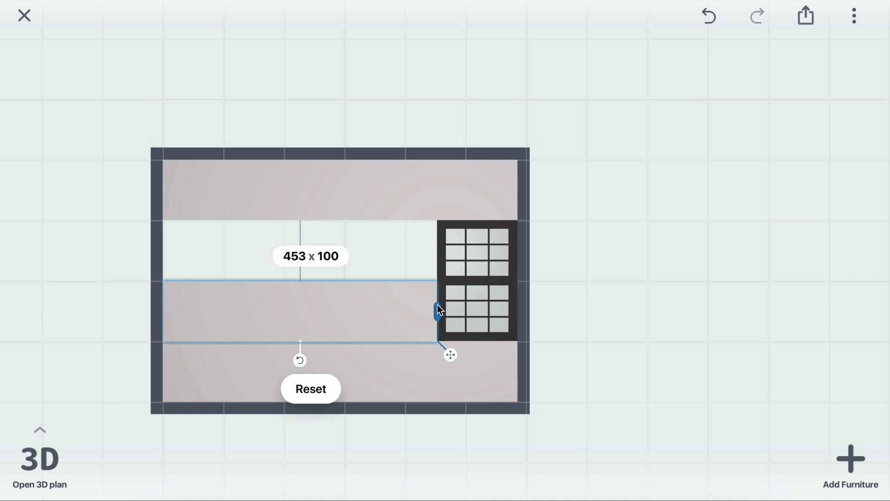
left_click_drag(303, 282, 304, 221)
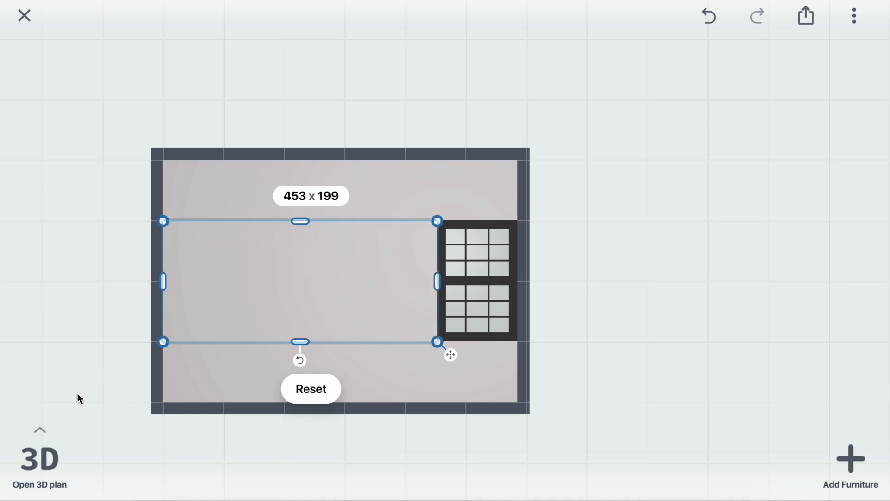
Step: In the 3D view, set the ceiling construction's distance from the ceiling to 0 cm
left_click(49, 460)
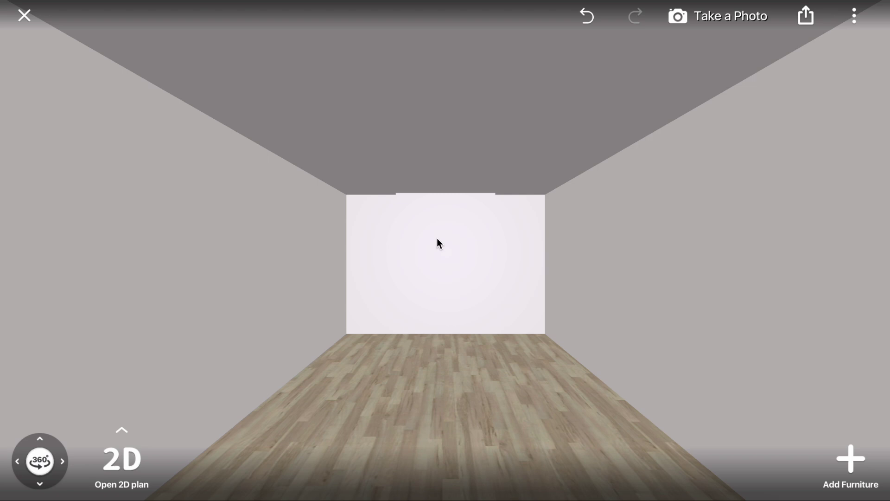
mouse_move(437, 238)
left_mouse_down()
mouse_move(222, 325)
mouse_move(183, 323)
left_mouse_up()
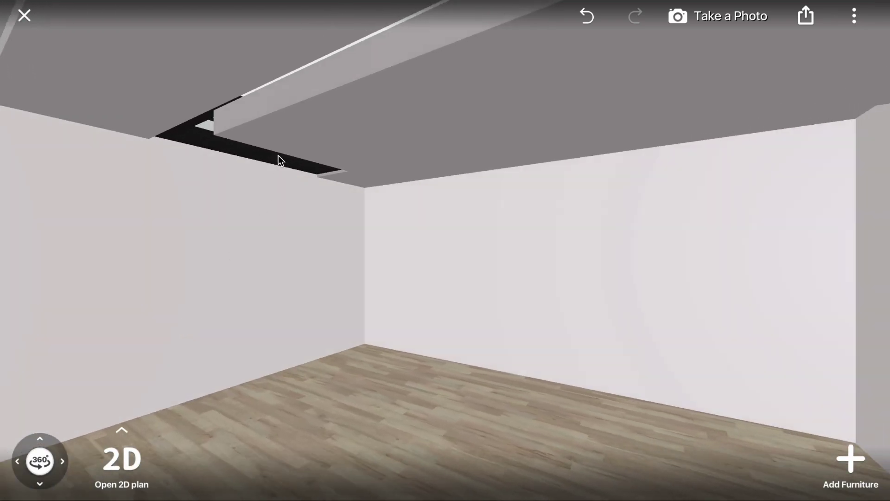
left_click(286, 133)
left_click(604, 58)
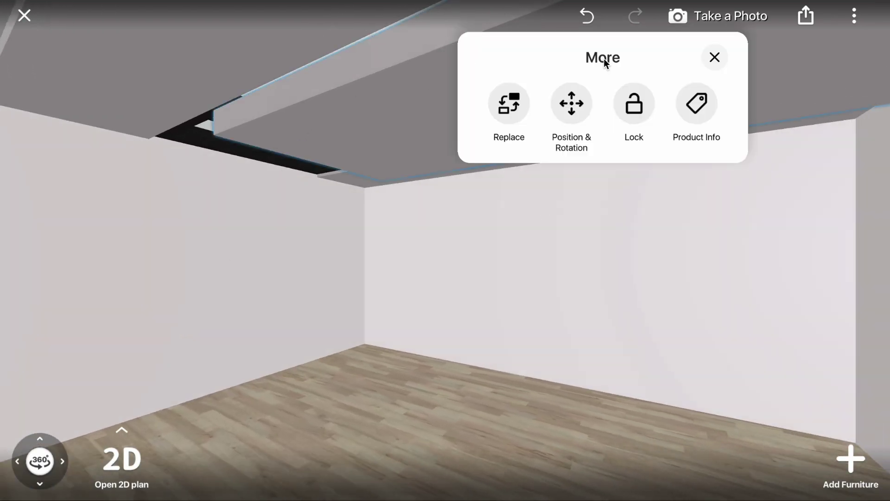
left_click(582, 104)
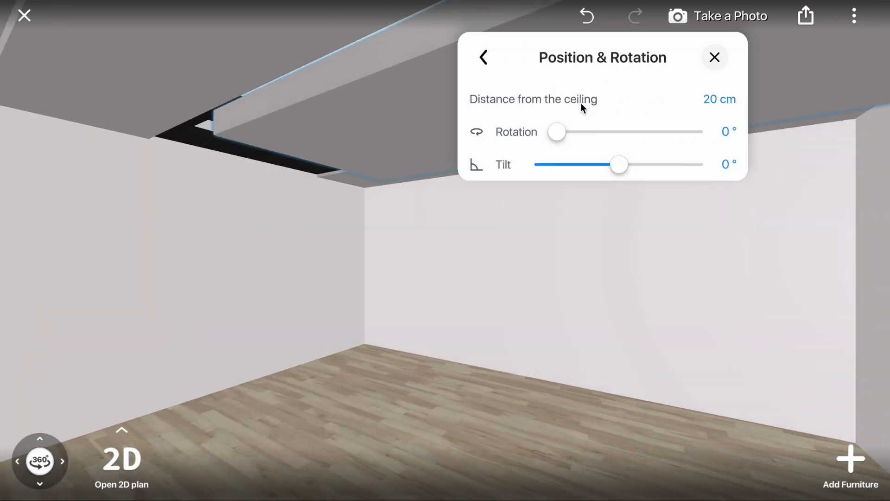
left_click(705, 104)
left_click(448, 442)
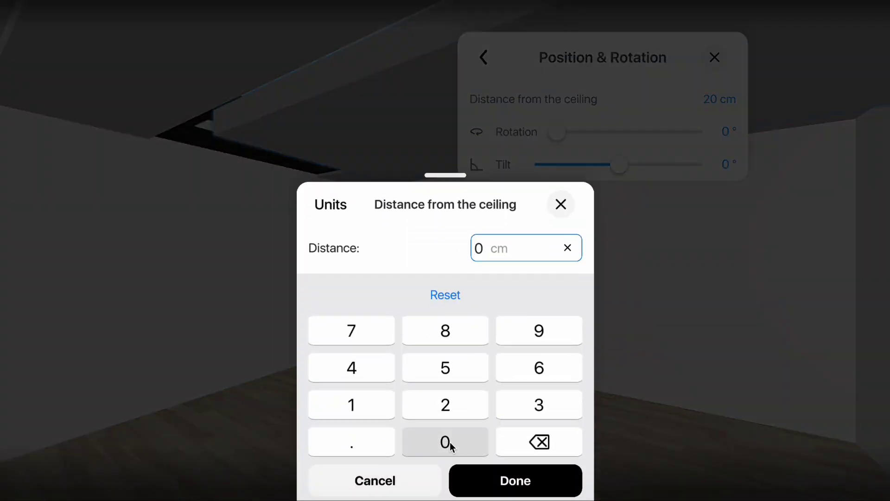
left_click(486, 471)
left_click(437, 252)
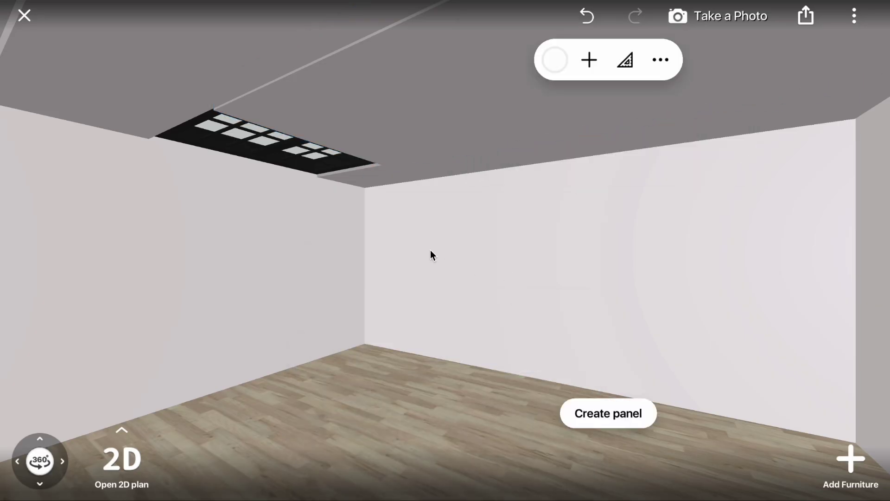
Step: Make the ceiling panel white
left_click(405, 179)
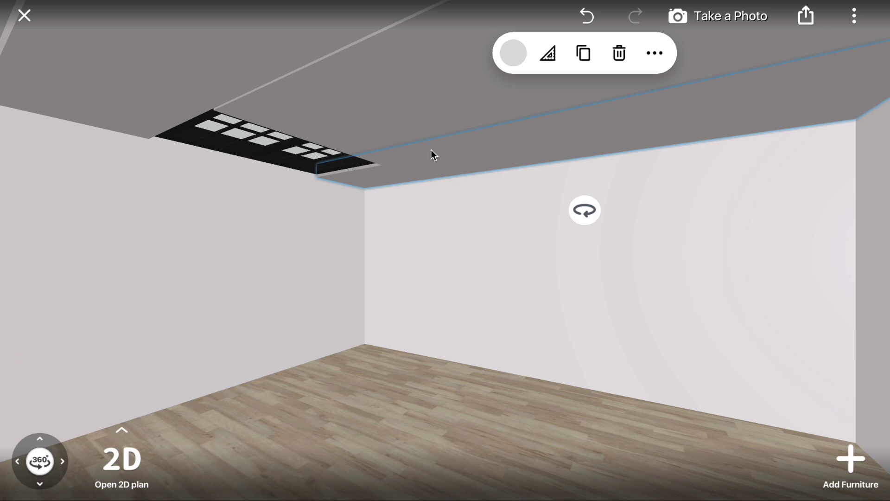
left_click(521, 56)
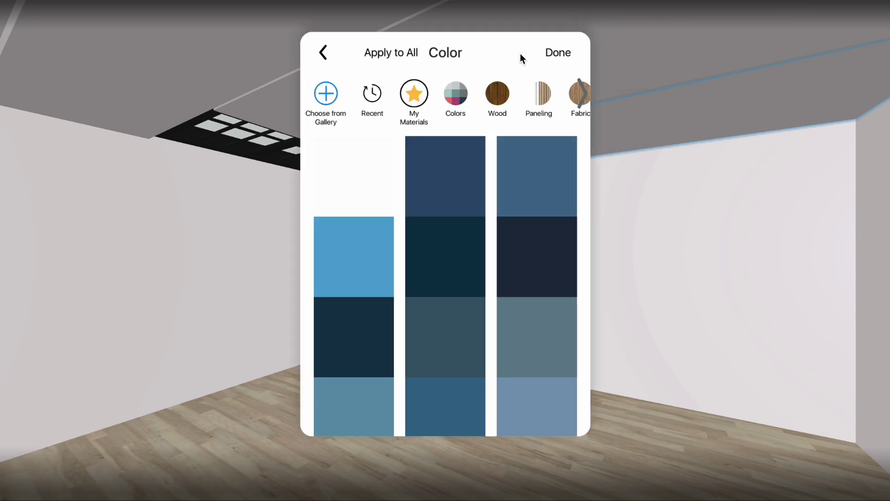
left_click(346, 172)
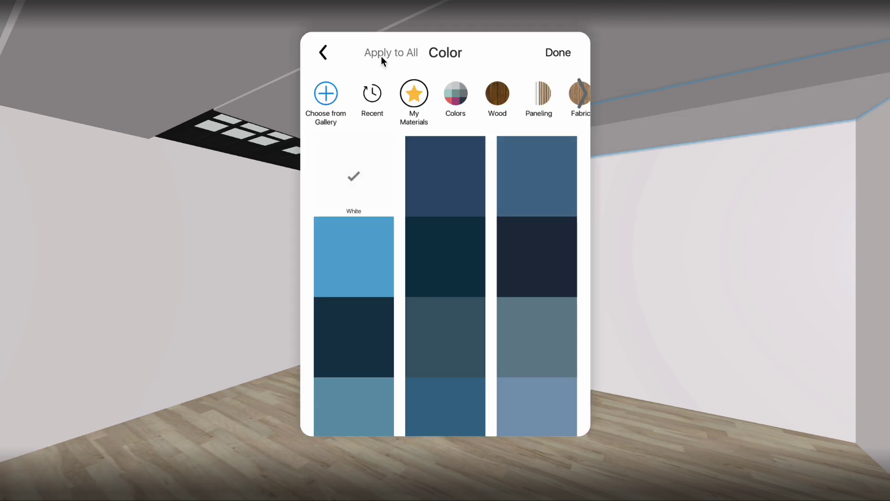
left_click(556, 53)
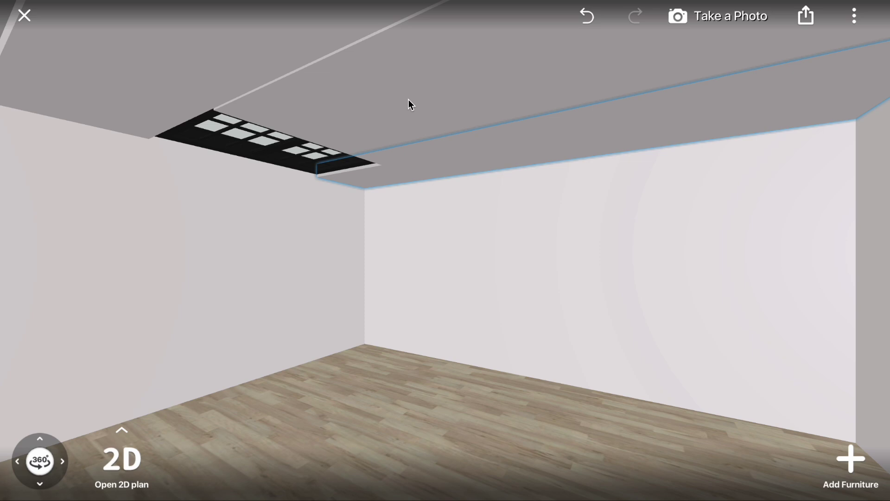
Step: Resize the ceiling panel beside the skylight to about 453 x 202 cm
left_click(369, 107)
left_click(497, 53)
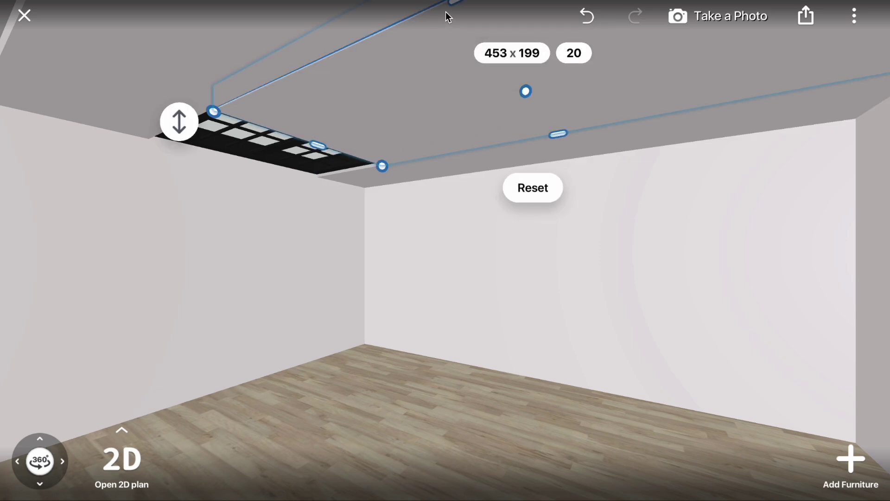
left_click_drag(452, 3, 451, 4)
mouse_move(357, 215)
left_mouse_down()
mouse_move(631, 229)
mouse_move(546, 228)
mouse_move(565, 235)
left_mouse_up()
Step: Place a standard window from Build > Windows and Doors > Windows on the back wall below the skylight
left_click(842, 459)
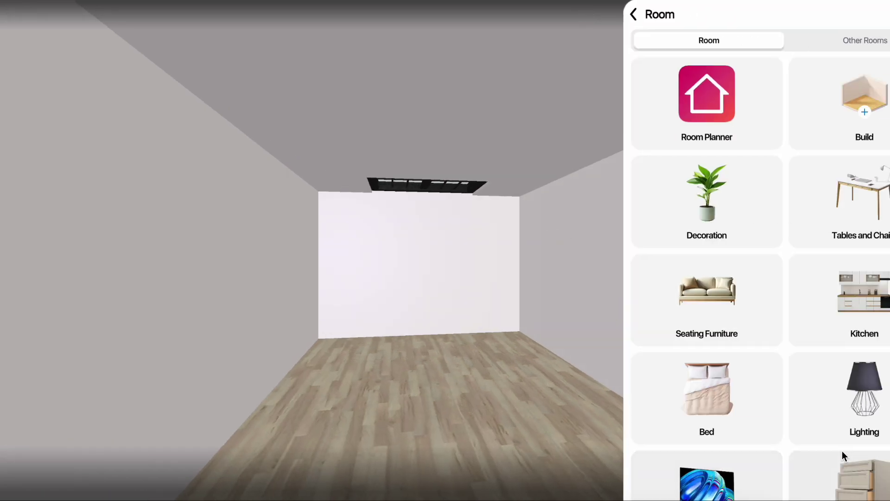
left_click(759, 119)
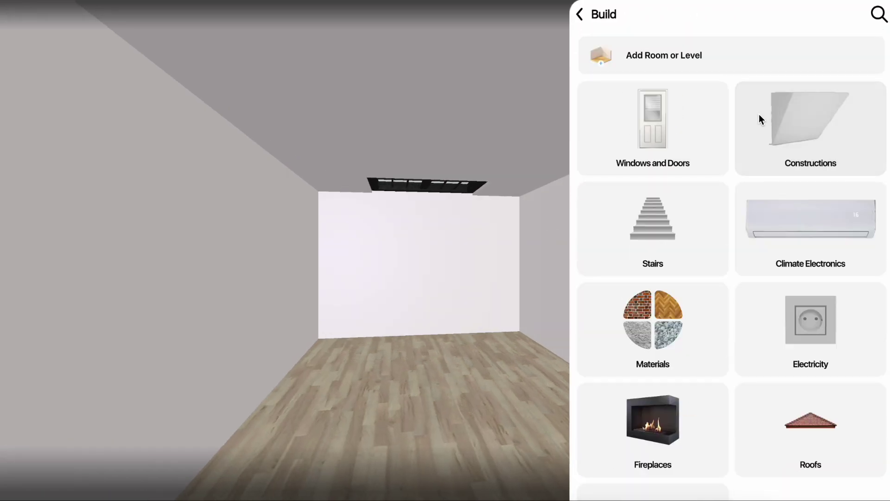
left_click(696, 121)
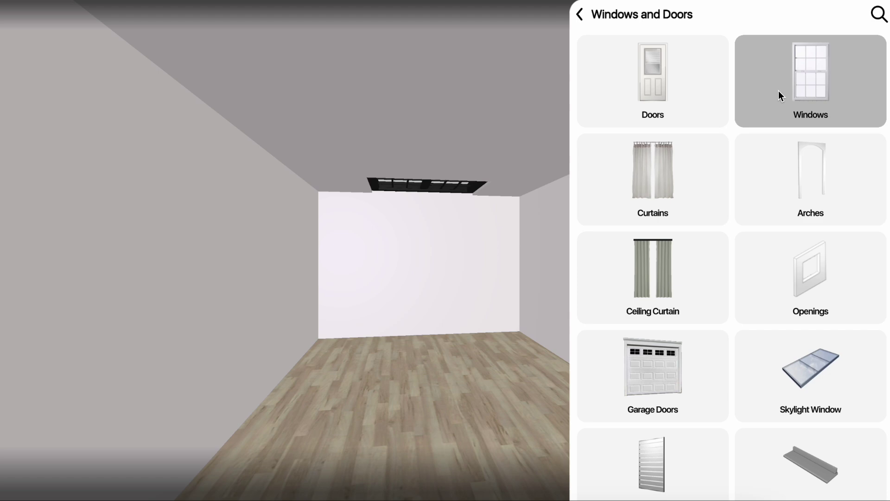
left_click(779, 91)
left_click(672, 177)
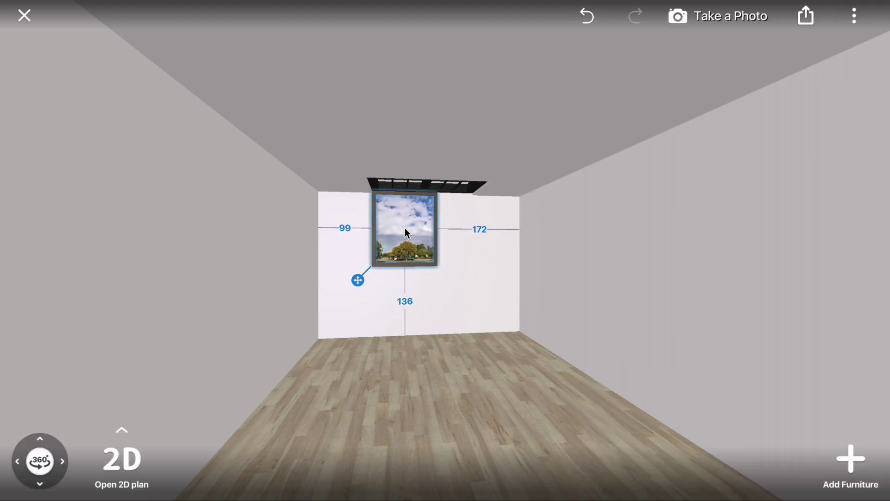
left_click_drag(404, 231, 404, 227)
Step: Set the window's view to No Photo
left_click(462, 154)
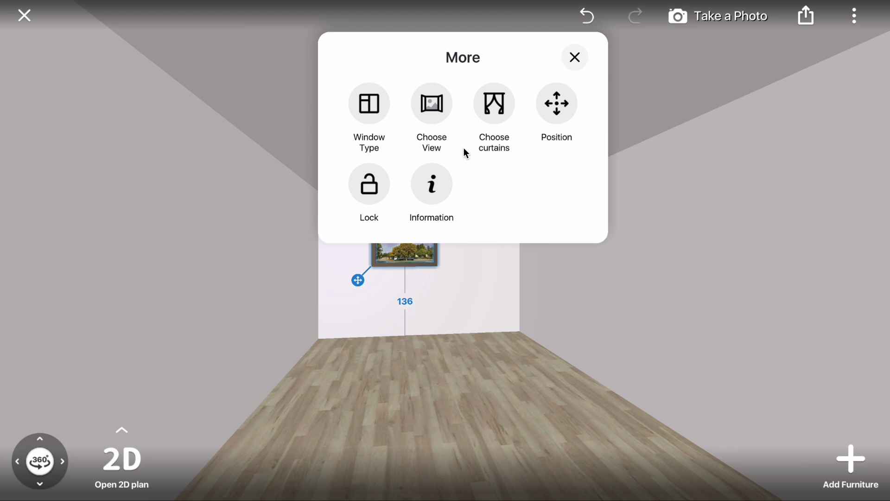
left_click(420, 111)
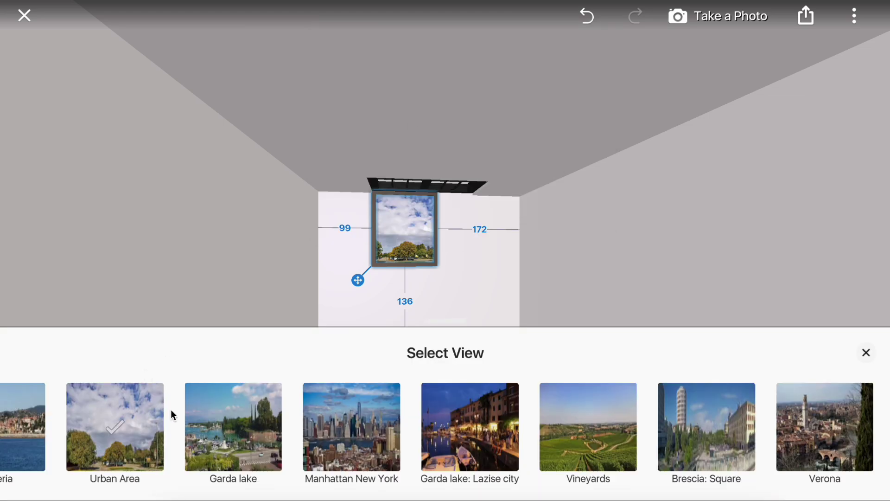
scroll(171, 415, "left", 10)
scroll(64, 427, "left", 3)
scroll(124, 419, "left", 3)
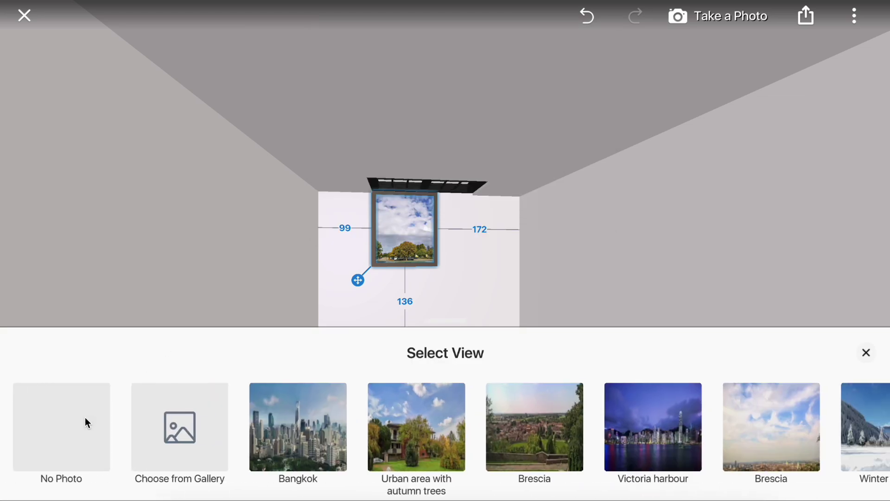
left_click(85, 422)
double_click(437, 261)
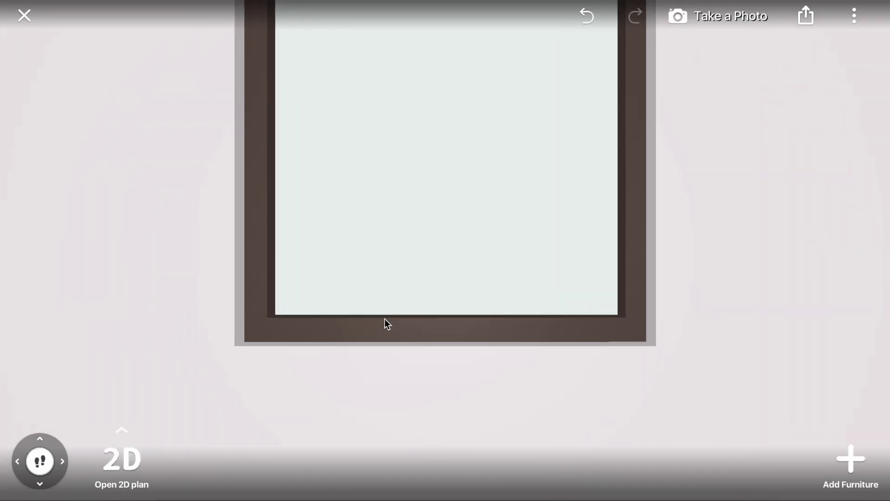
Step: Recolour the back-wall window frame to Onyx Black from the neutral shades
left_click(384, 320)
left_click(357, 55)
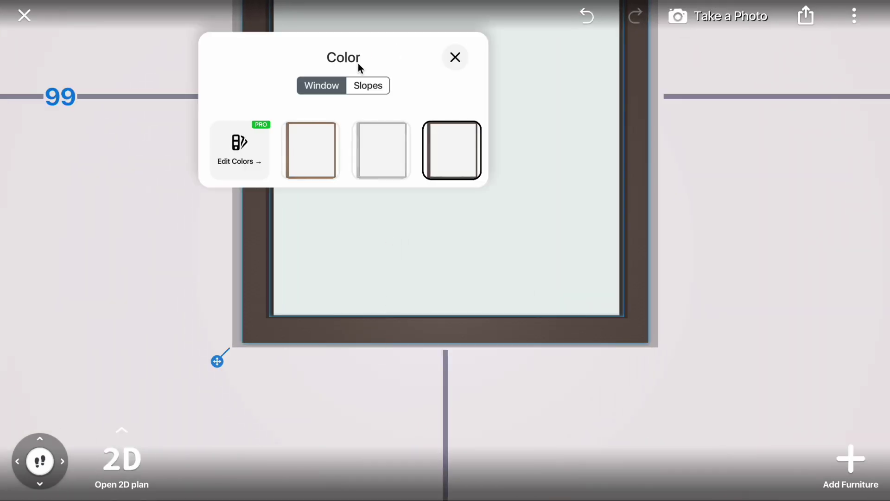
left_click(262, 148)
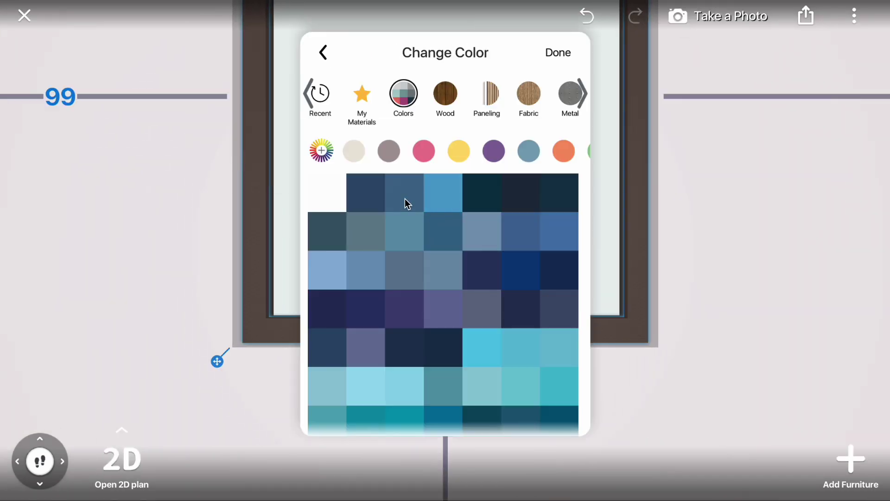
left_click(353, 148)
left_click(561, 343)
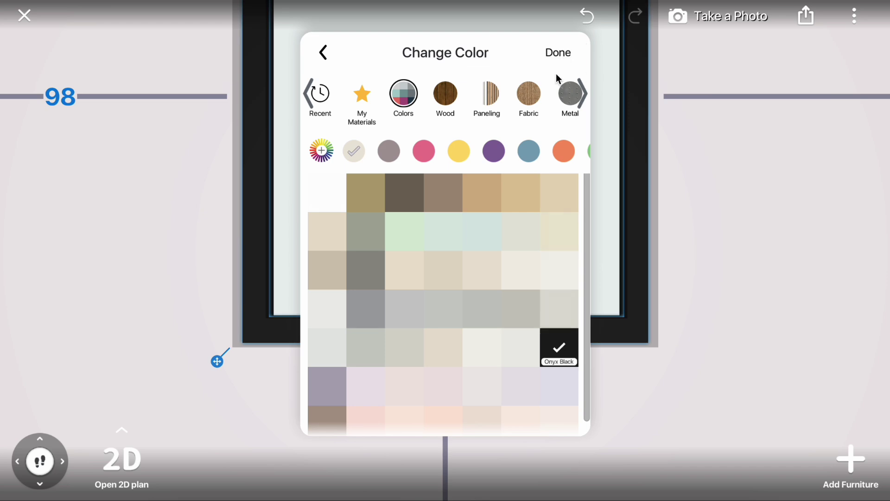
left_click(558, 55)
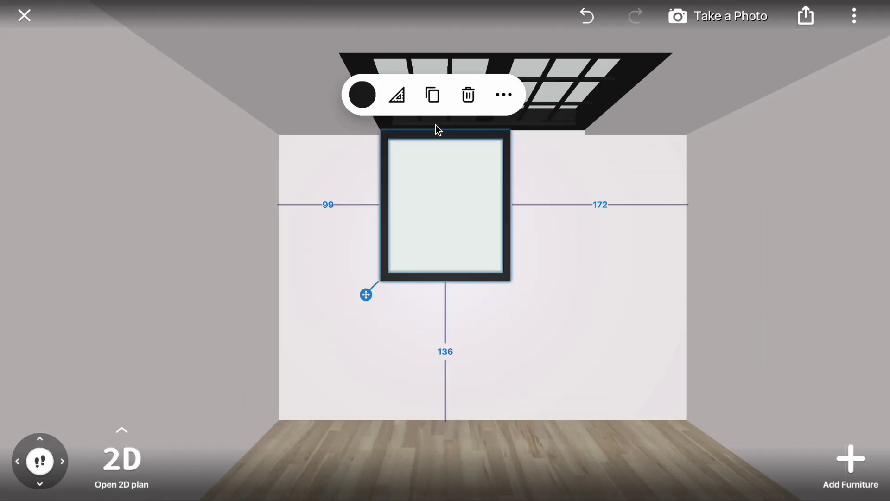
Step: Enlarge the window to about 204 by 256 so it reaches near the floor
left_click(399, 95)
left_click_drag(511, 205, 587, 204)
left_click_drag(486, 282, 484, 423)
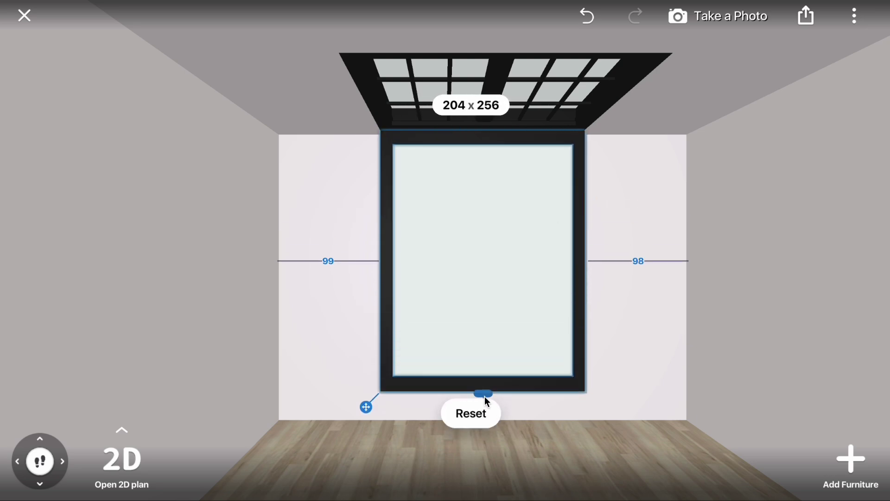
left_click(478, 451)
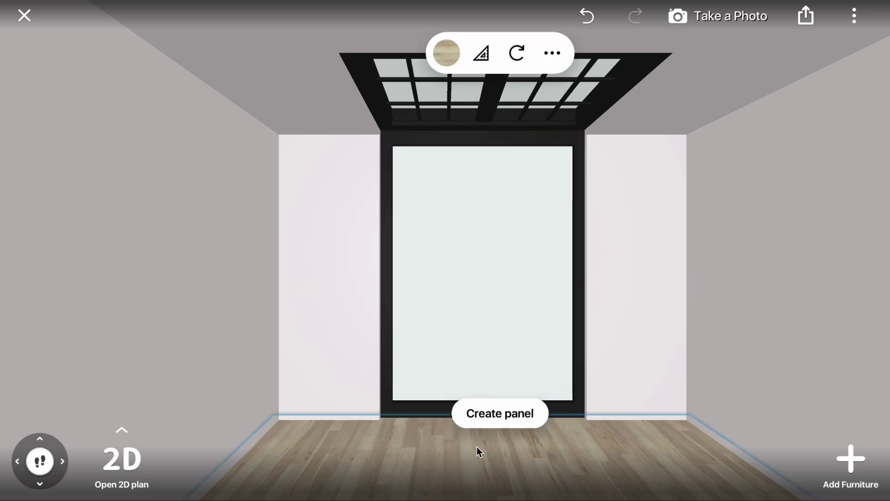
left_click(608, 227)
left_click(40, 470)
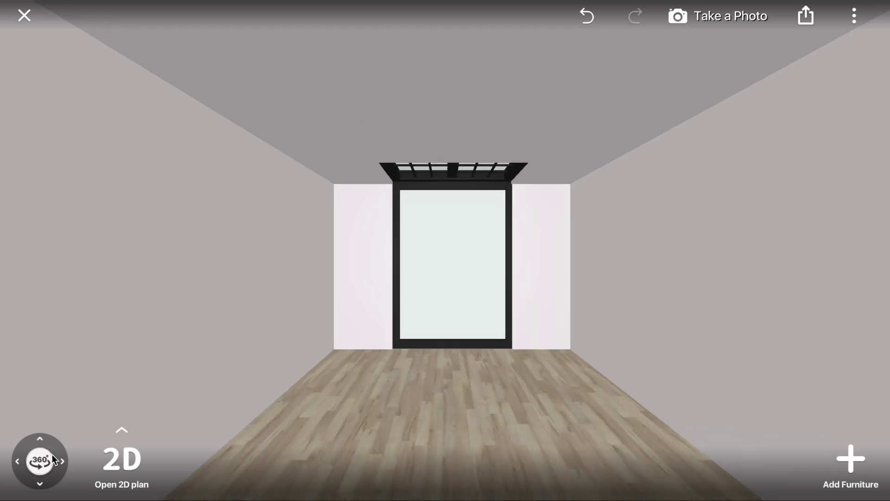
scroll(428, 238, "up", 2)
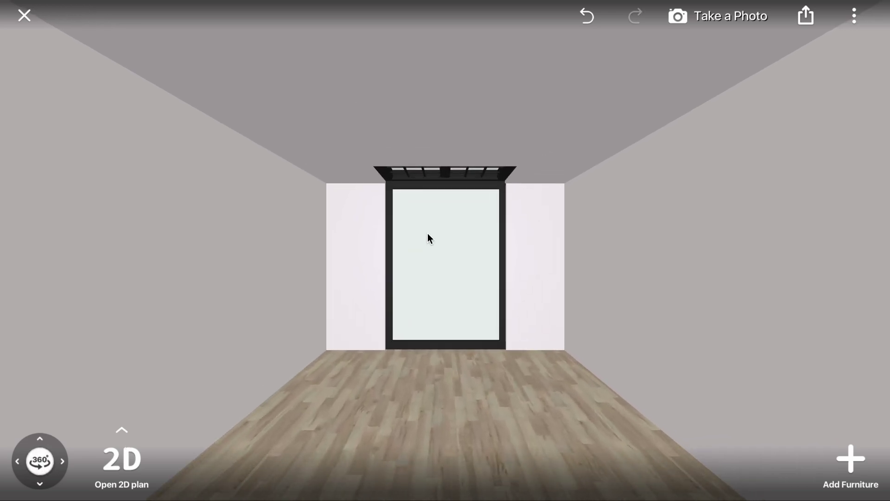
scroll(428, 238, "up", 1)
scroll(427, 238, "up", 1)
scroll(428, 238, "down", 1)
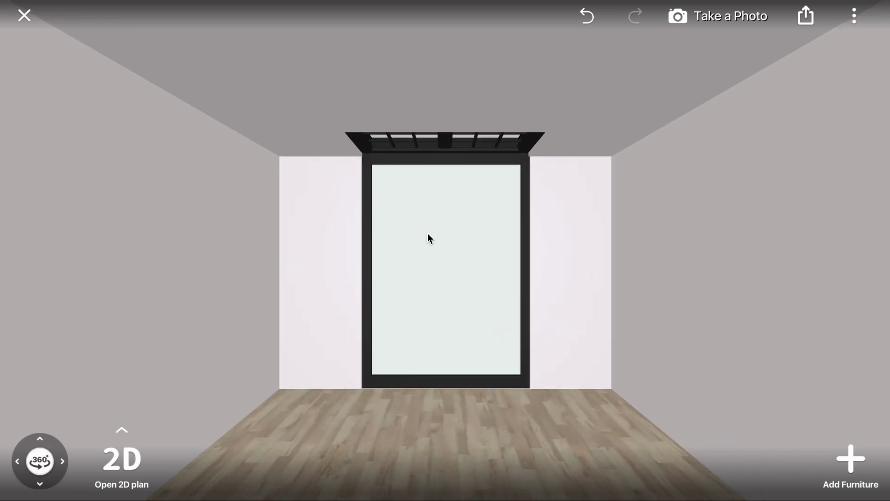
scroll(428, 238, "down", 1)
scroll(428, 237, "down", 1)
Step: In photo mode lighting, shift the sun position to about -56 for diagonal light
left_click(700, 21)
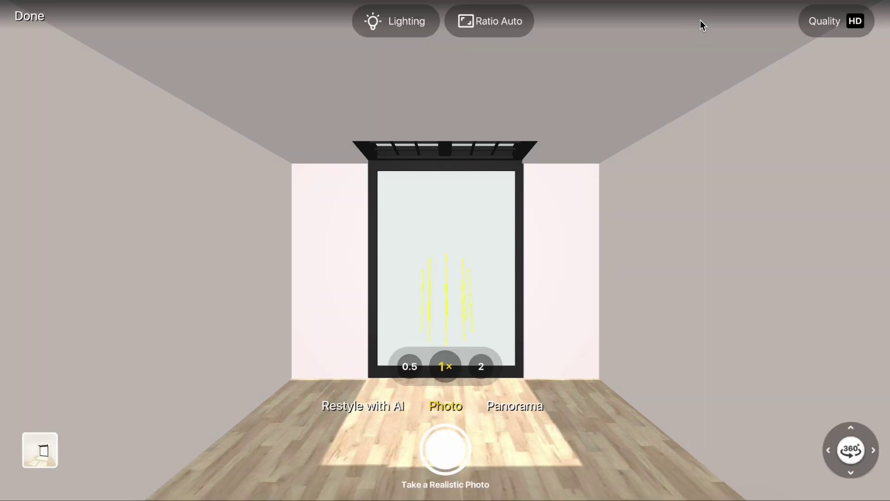
left_click(415, 24)
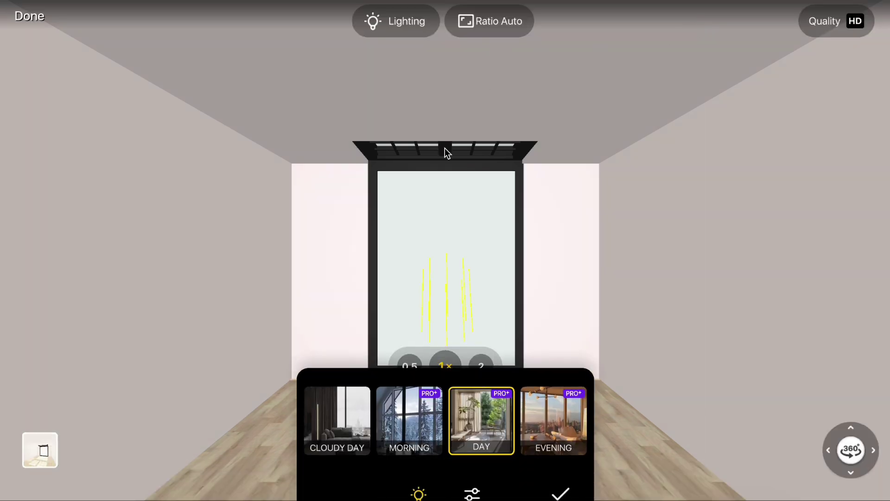
left_click(471, 483)
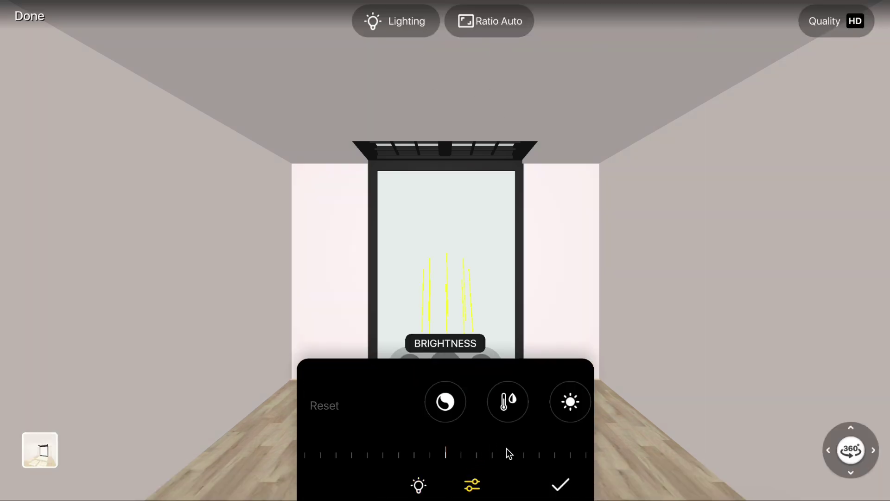
scroll(512, 415, "right", 3)
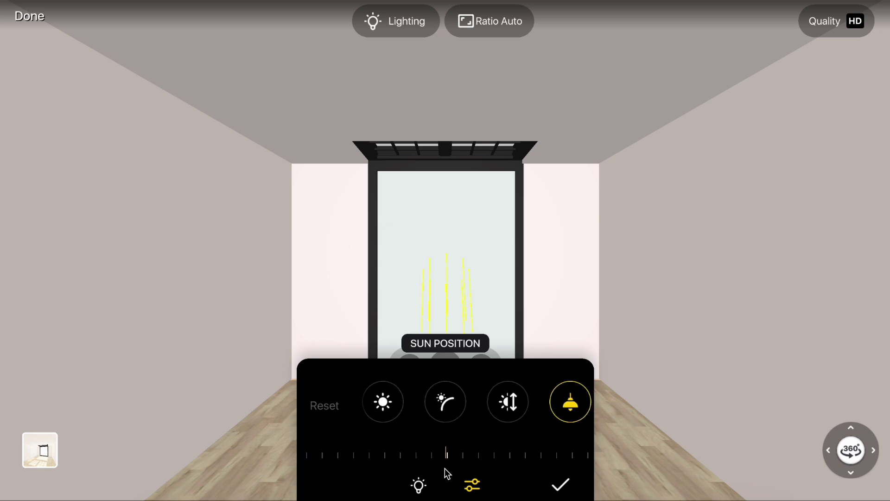
mouse_move(451, 455)
left_mouse_down()
mouse_move(488, 453)
mouse_move(389, 450)
left_mouse_up()
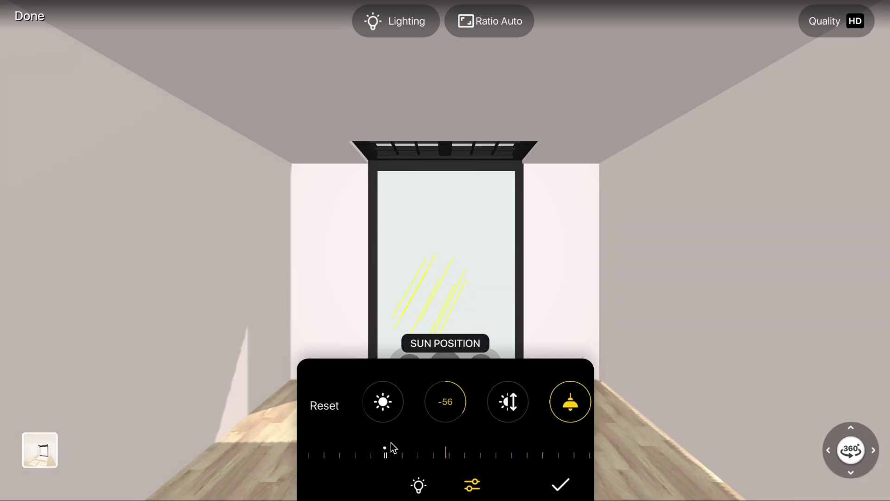
left_click(561, 484)
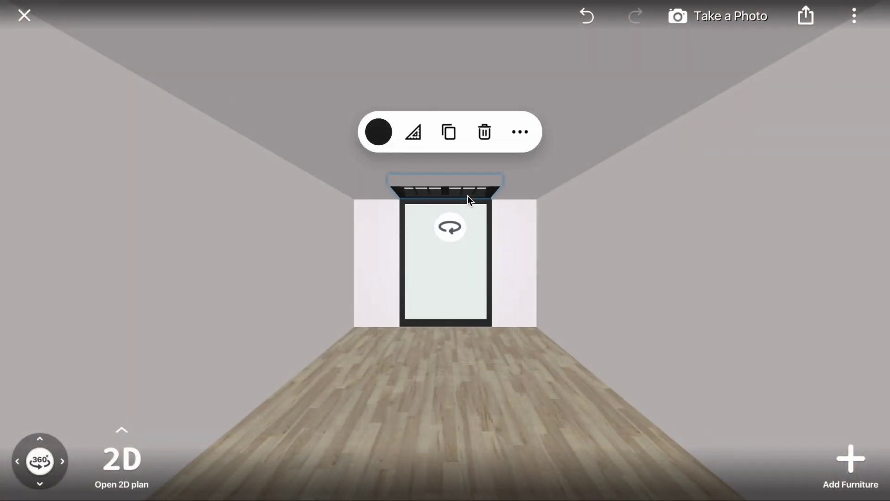
Step: Remove the top window piece, select the ceiling element and switch to the 2D plan
left_click(487, 131)
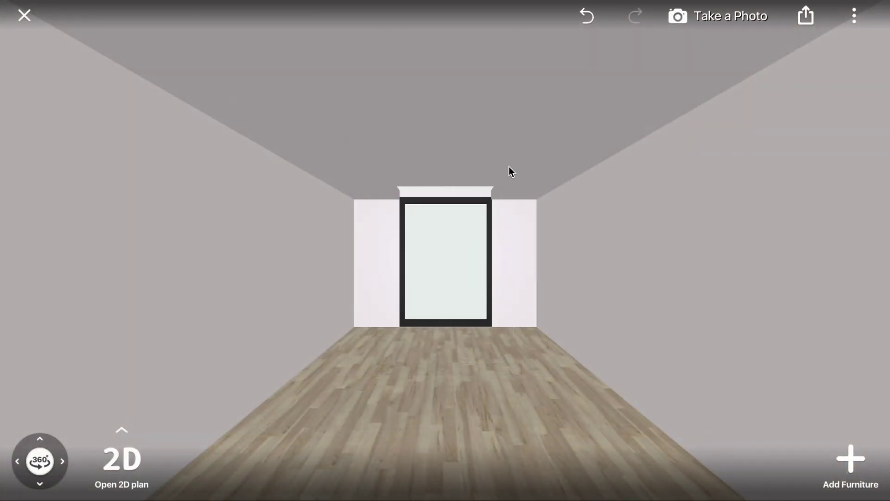
left_click_drag(509, 166, 348, 296)
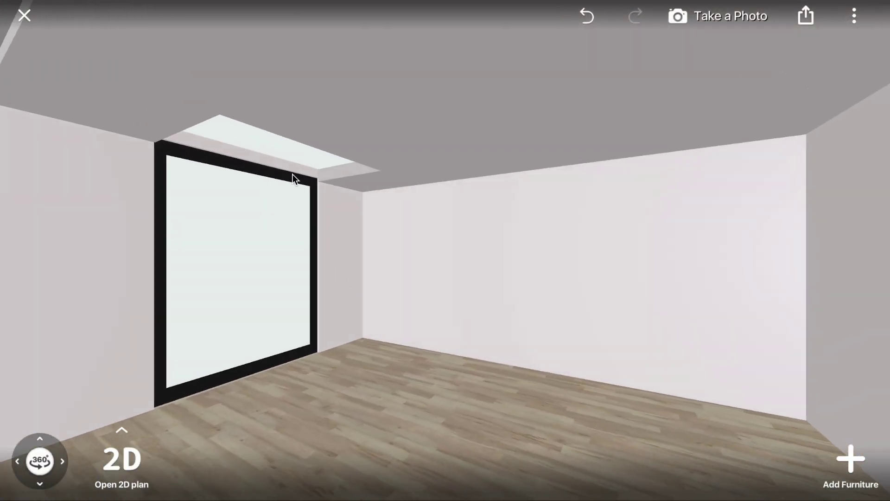
left_click(288, 145)
left_click(461, 50)
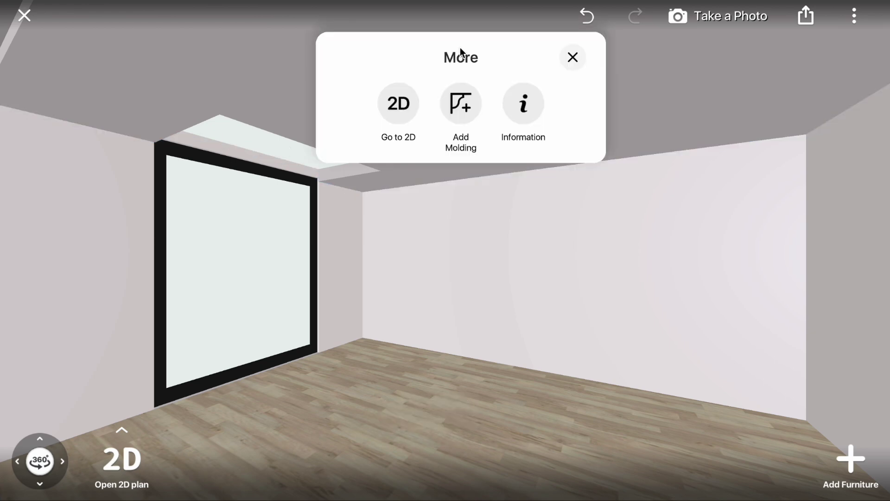
left_click(398, 104)
Step: Narrow the ceiling construction rectangle from 453 to 154 wide
left_click(467, 255)
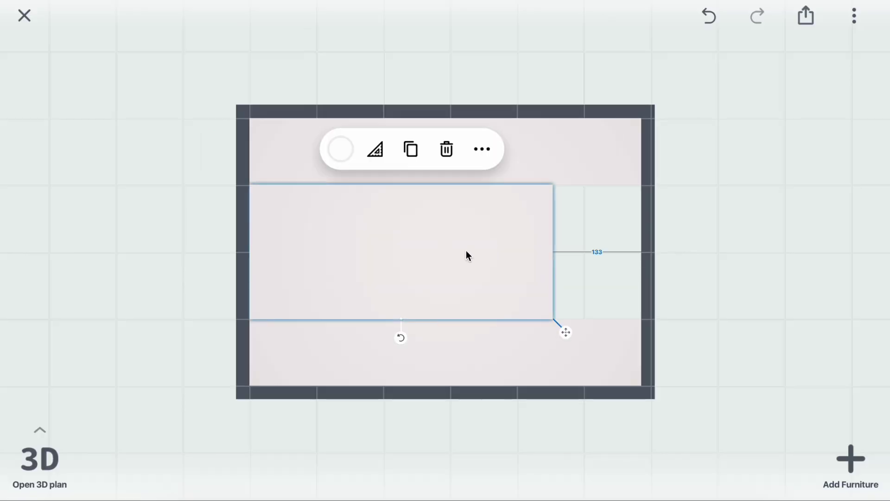
left_click(375, 149)
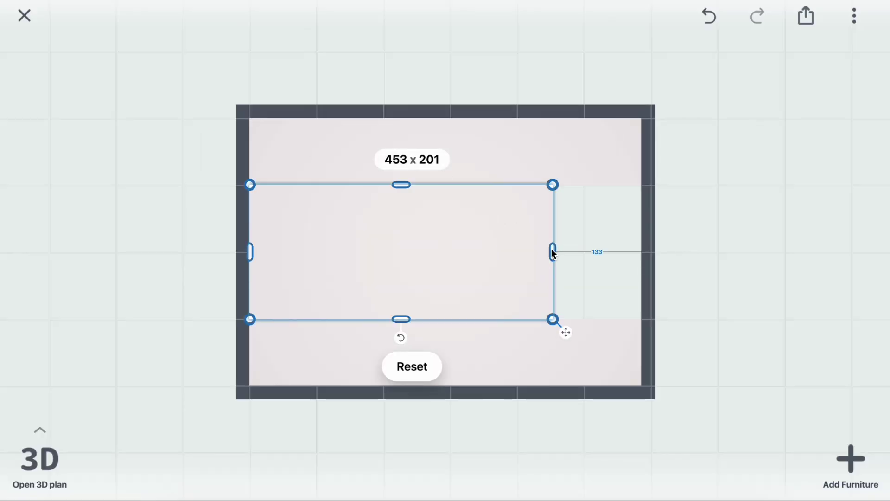
left_click_drag(553, 253, 352, 252)
Step: Place a black 104 x 104 skylight from Windows and Doors into the ceiling opening
left_click(441, 273)
left_click(848, 469)
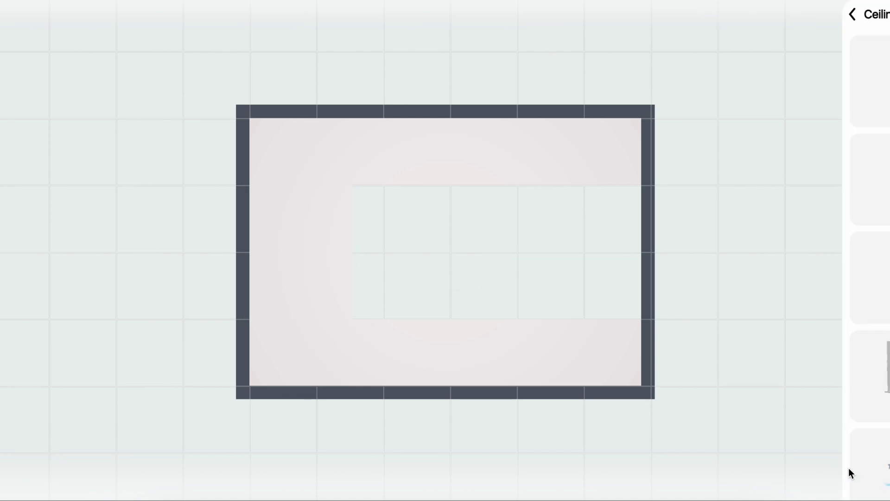
scroll(749, 251, "down", 1)
scroll(749, 251, "up", 1)
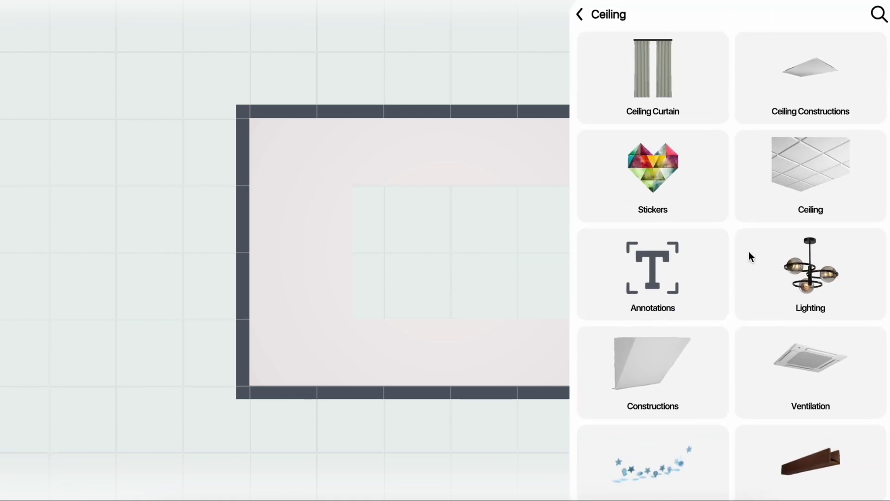
scroll(749, 251, "down", 1)
scroll(750, 251, "up", 1)
left_click(580, 15)
left_click(745, 101)
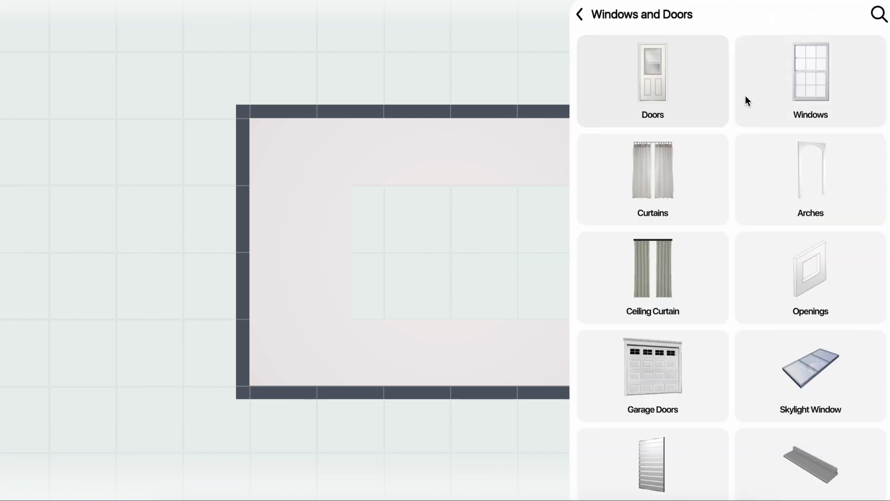
scroll(773, 122, "down", 2)
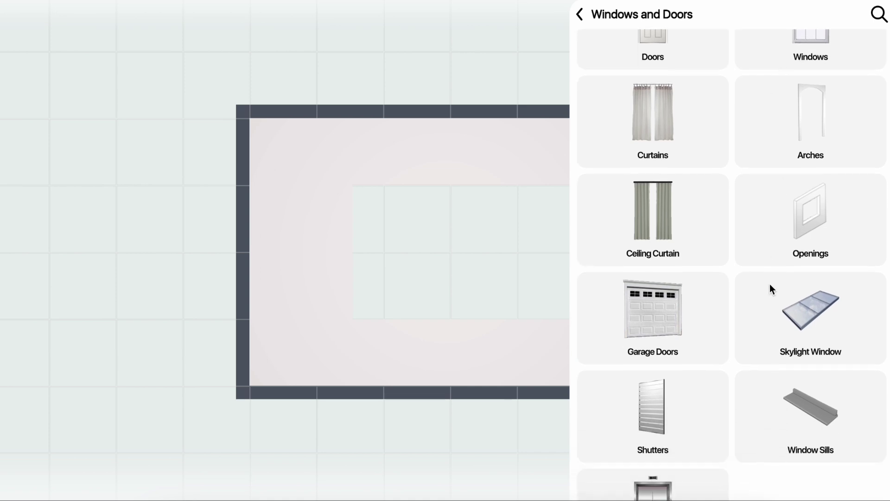
left_click(770, 287)
scroll(747, 279, "down", 5)
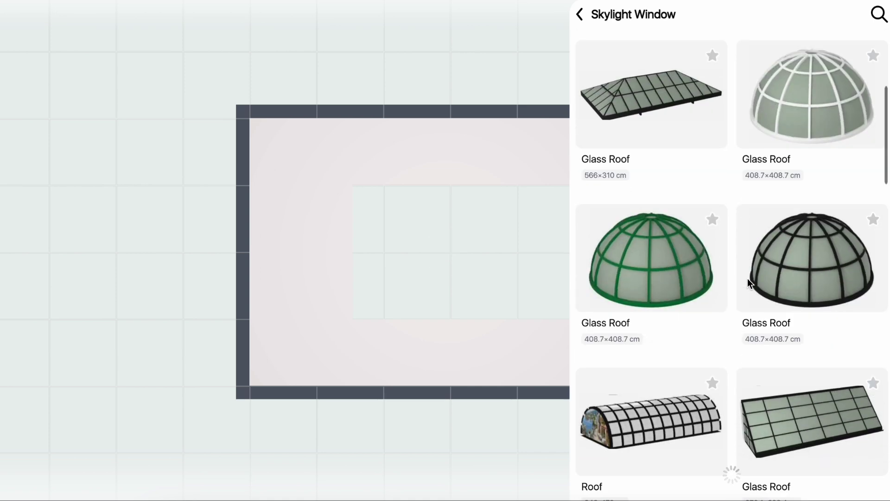
scroll(748, 279, "down", 2)
mouse_move(795, 174)
left_mouse_down()
mouse_move(413, 285)
mouse_move(388, 220)
left_mouse_up()
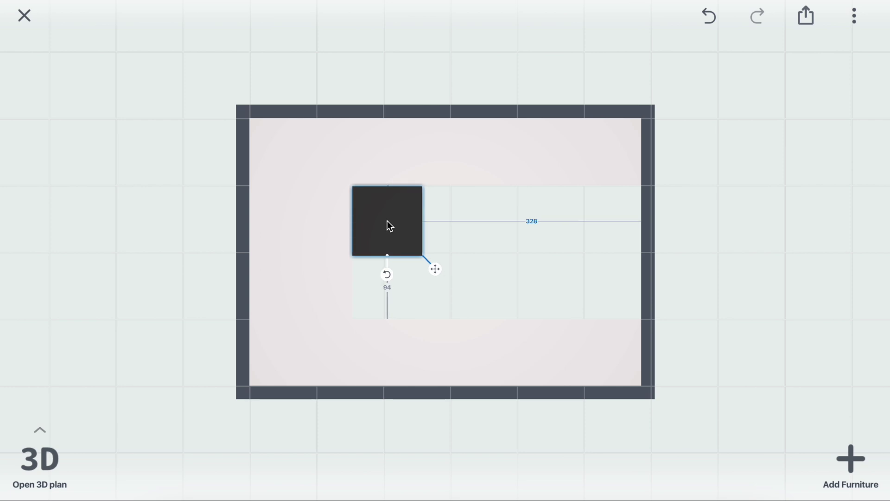
Step: Enlarge the skylight to about 200 square and shift it right in the opening
left_click(401, 230)
left_click(401, 230)
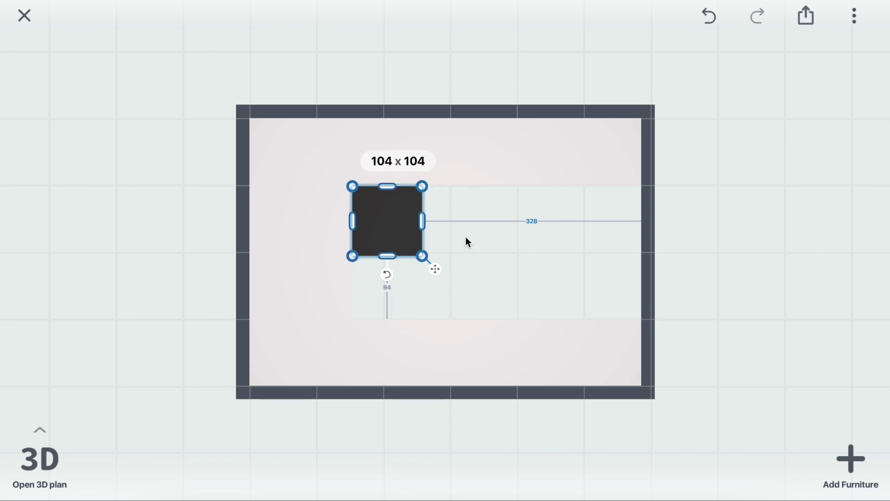
left_click_drag(423, 256, 491, 316)
left_click(421, 248)
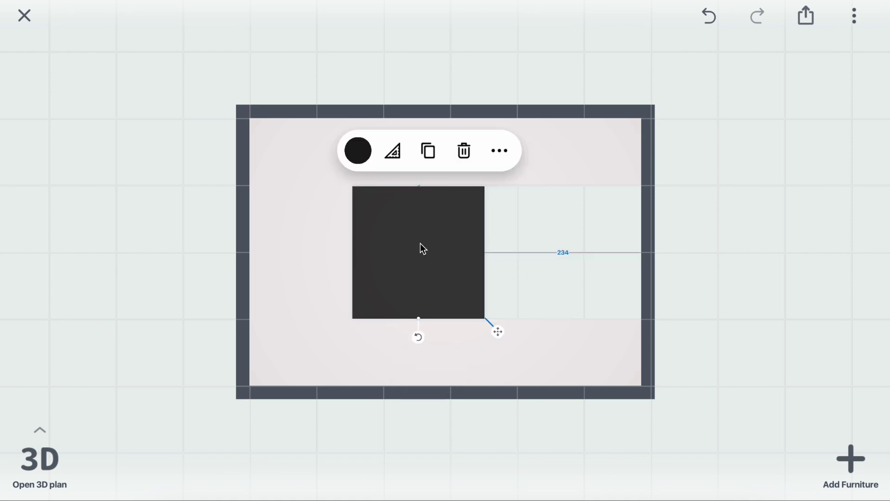
left_click_drag(420, 248, 449, 249)
Step: Widen the left ceiling construction to about 194 and move it against the skylight
left_click(331, 238)
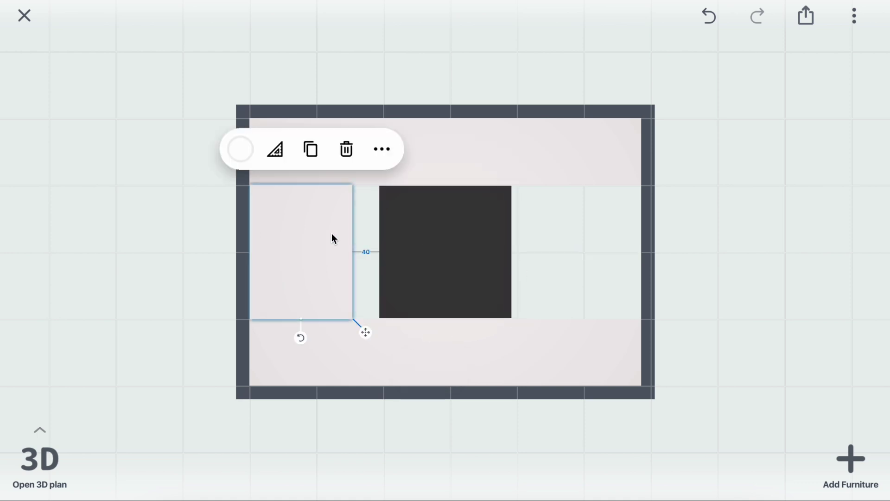
left_click(276, 150)
left_click_drag(353, 253, 379, 253)
left_click(526, 221)
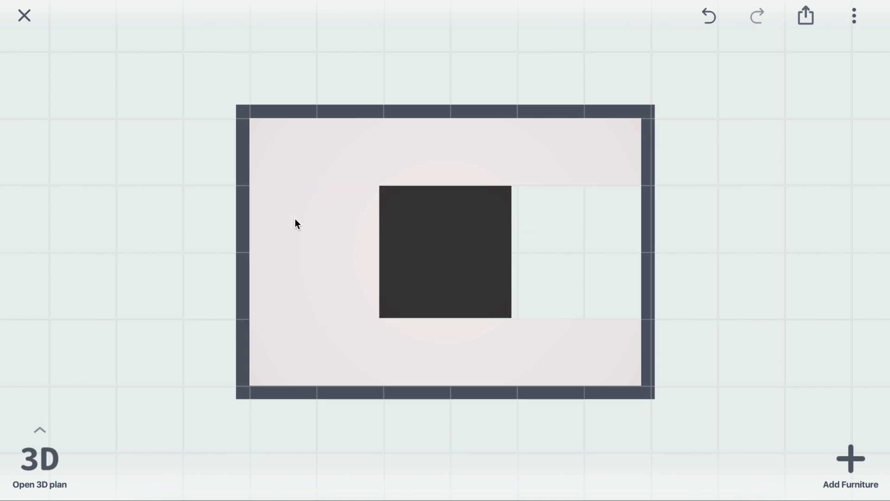
left_click(295, 224)
left_click_drag(306, 236, 572, 241)
Step: In 3D, set the ceiling construction's distance from the ceiling to 0 so it sits flush
left_click(63, 464)
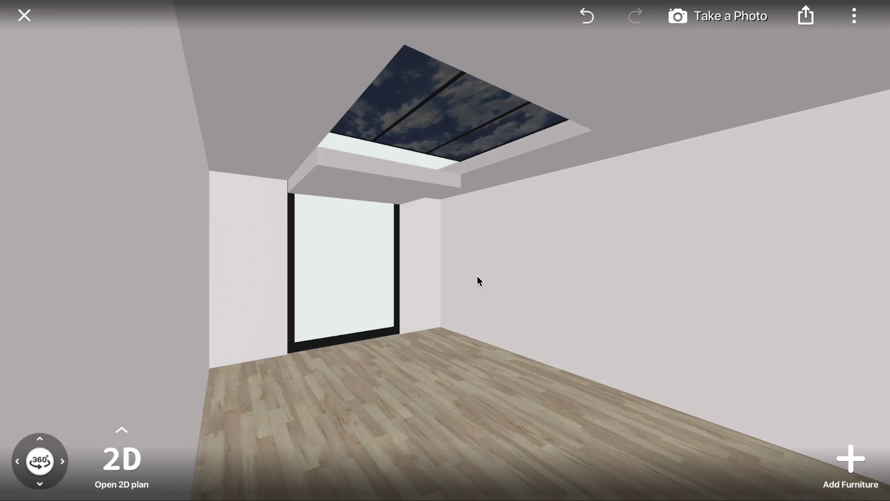
left_click(417, 188)
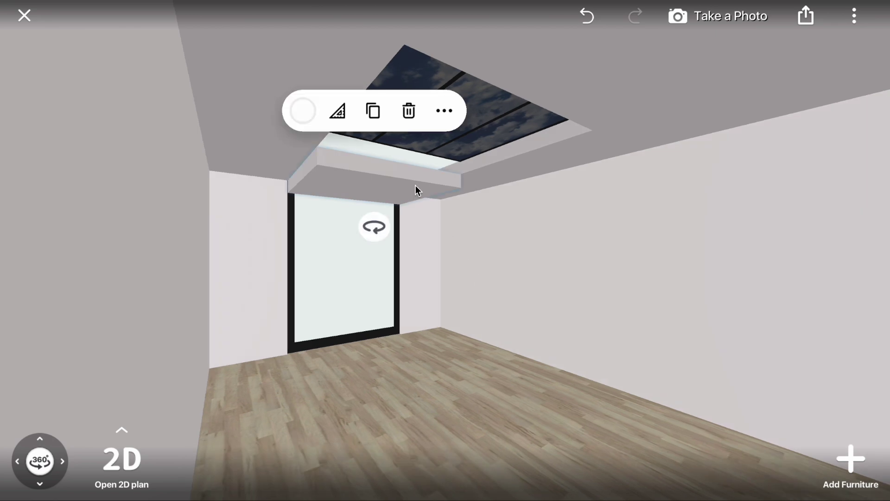
left_click(441, 113)
left_click(413, 104)
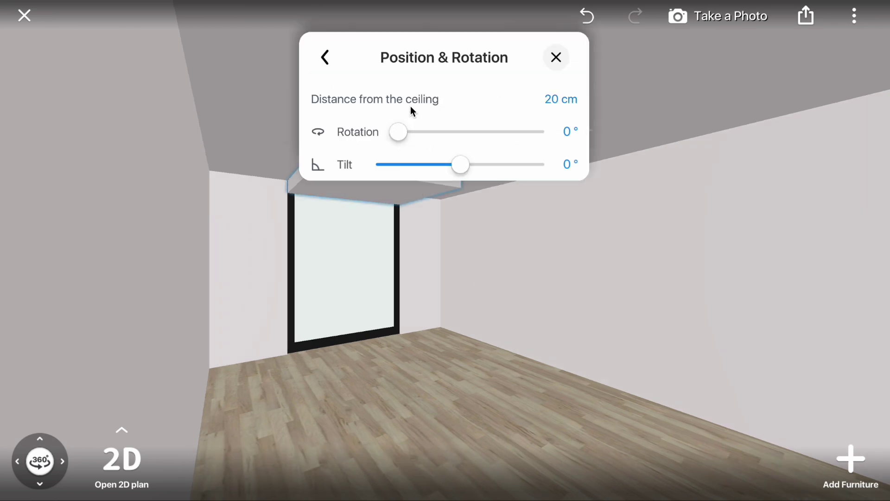
left_click(559, 100)
left_click(425, 449)
left_click(459, 473)
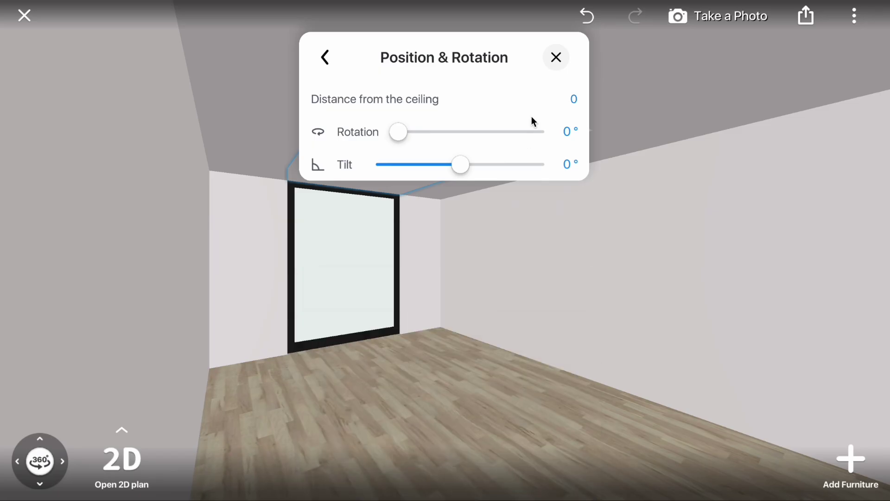
left_click(553, 62)
left_click(454, 236)
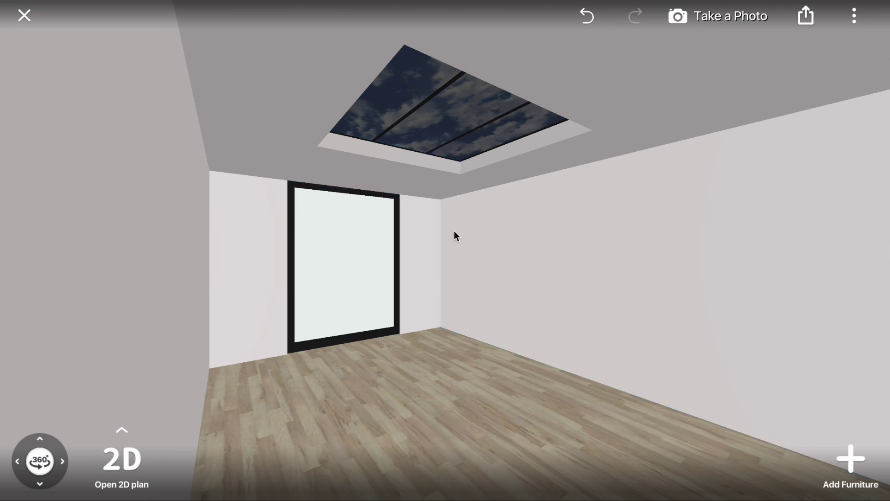
mouse_move(602, 274)
left_mouse_down()
mouse_move(525, 274)
mouse_move(607, 283)
left_mouse_up()
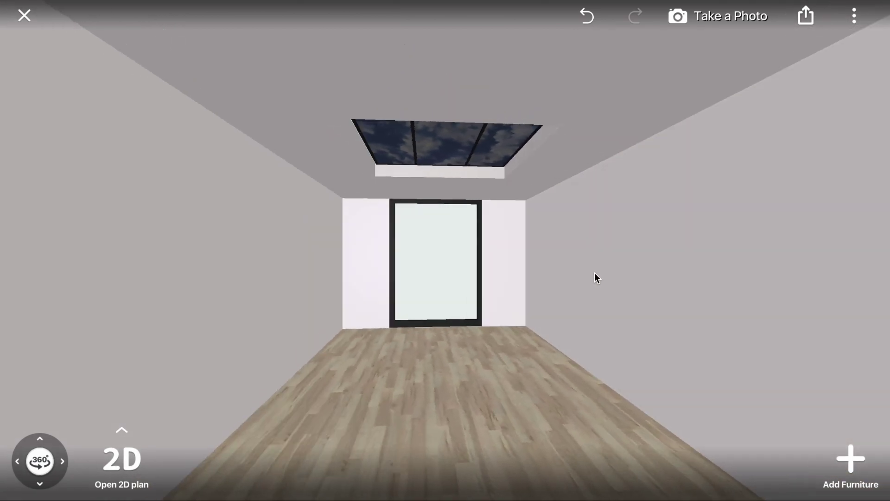
Step: Give the Skylight Window 2 glass part a light blue daytime sky texture
left_click(454, 140)
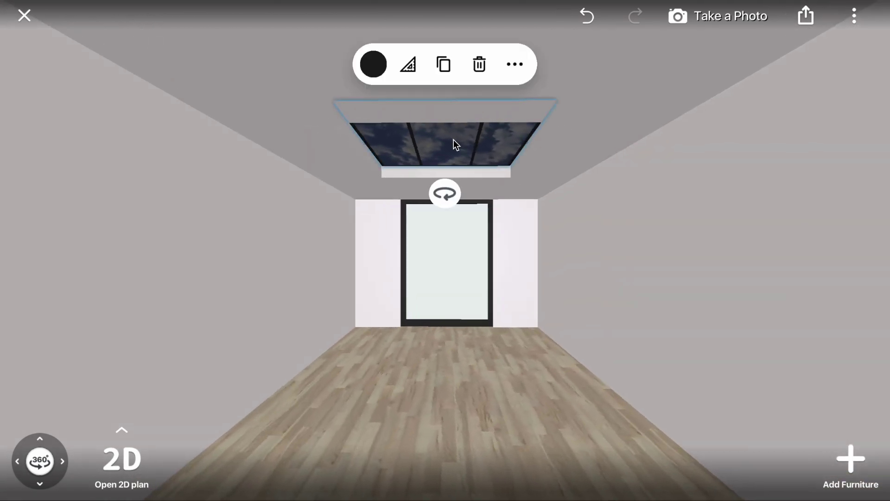
left_click(379, 68)
left_click(257, 139)
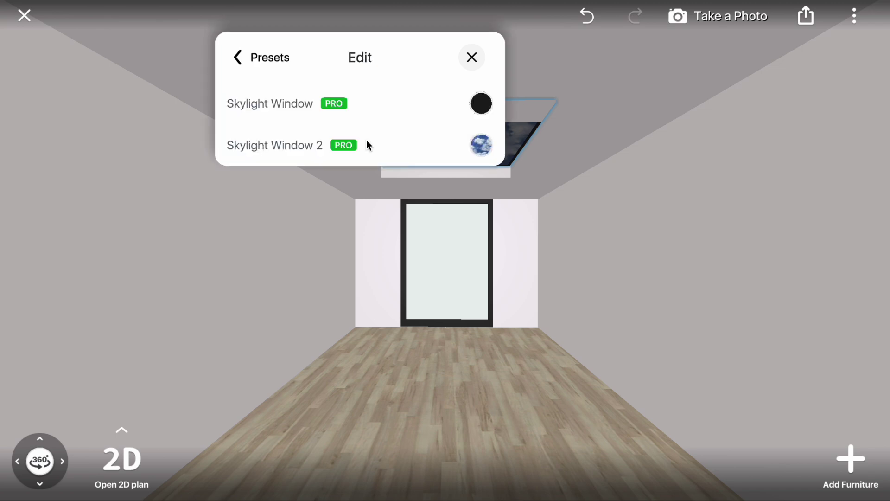
left_click(479, 146)
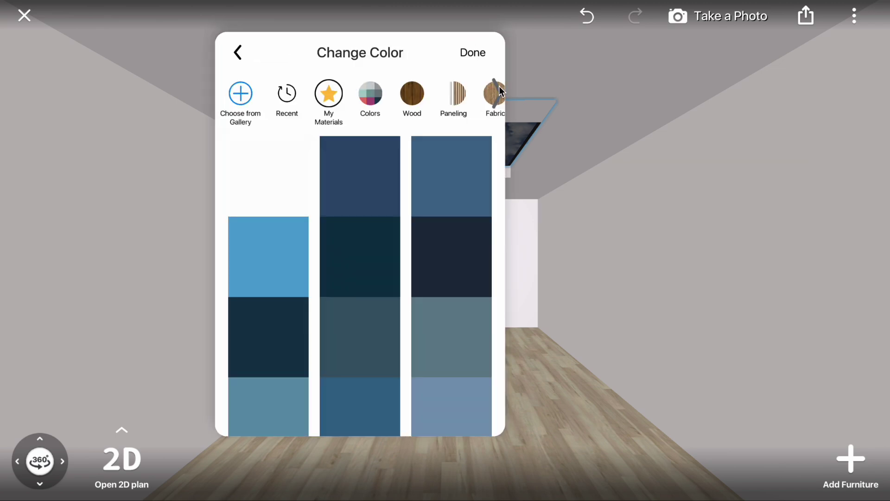
left_click(499, 85)
left_click(498, 87)
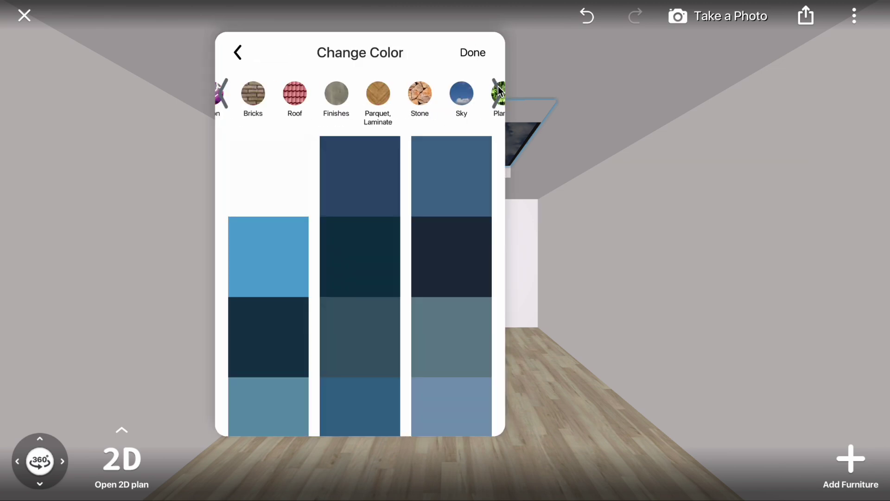
left_click(499, 89)
left_click(269, 102)
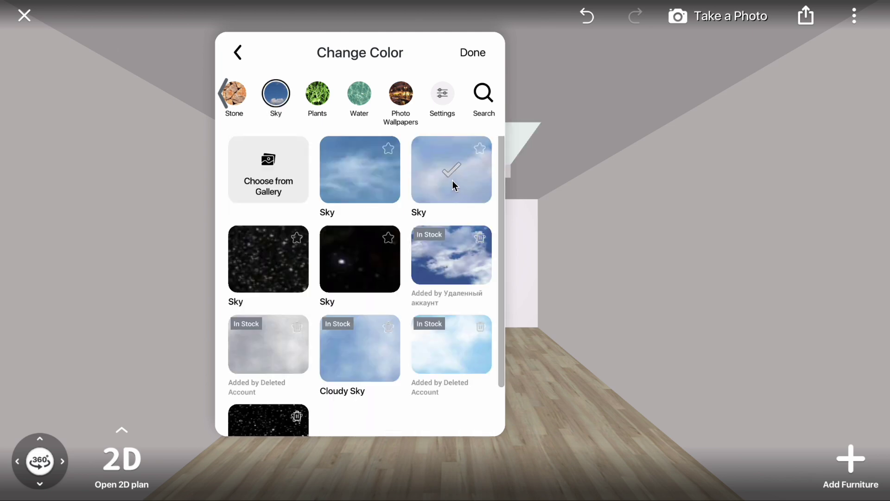
left_click(379, 186)
left_click(473, 53)
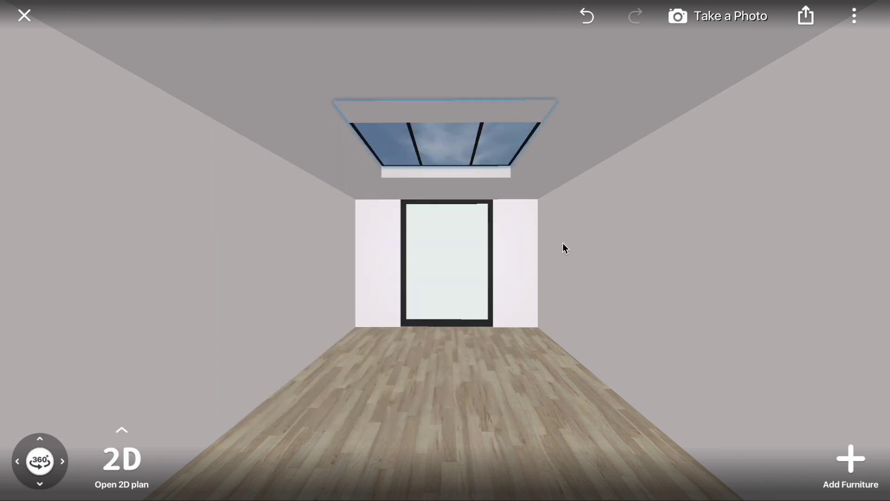
left_click(702, 23)
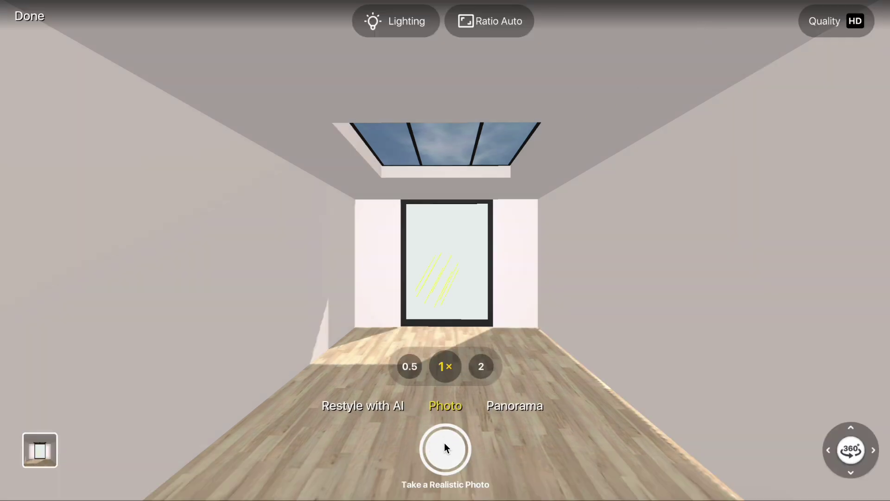